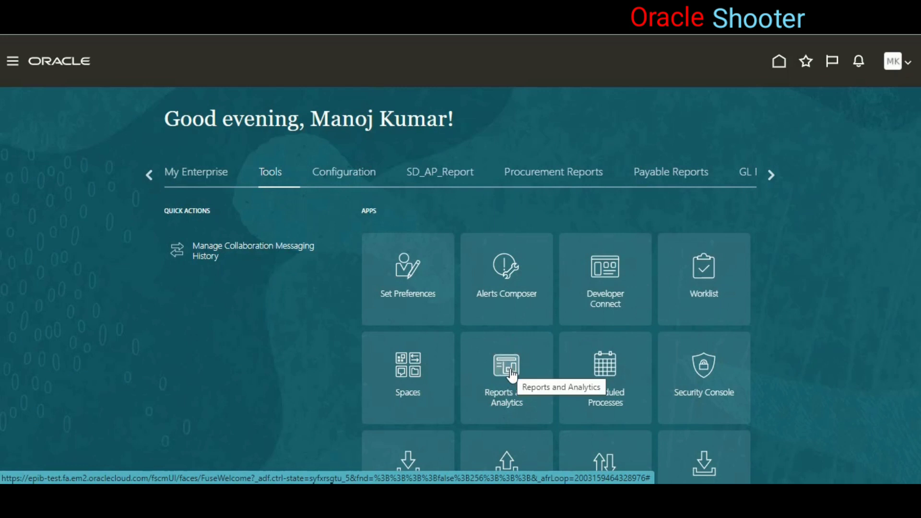
# - Open the Reports and Analytics work area
pyautogui.click(534, 340)
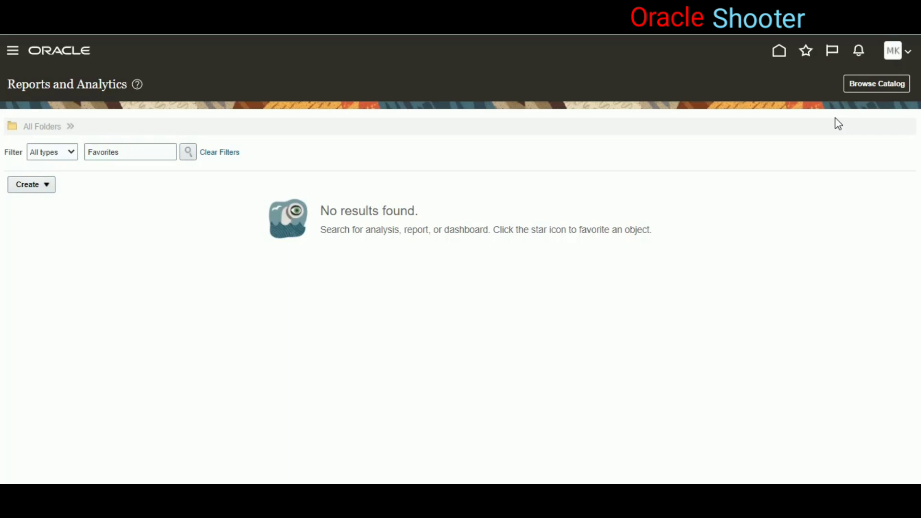
pyautogui.click(879, 87)
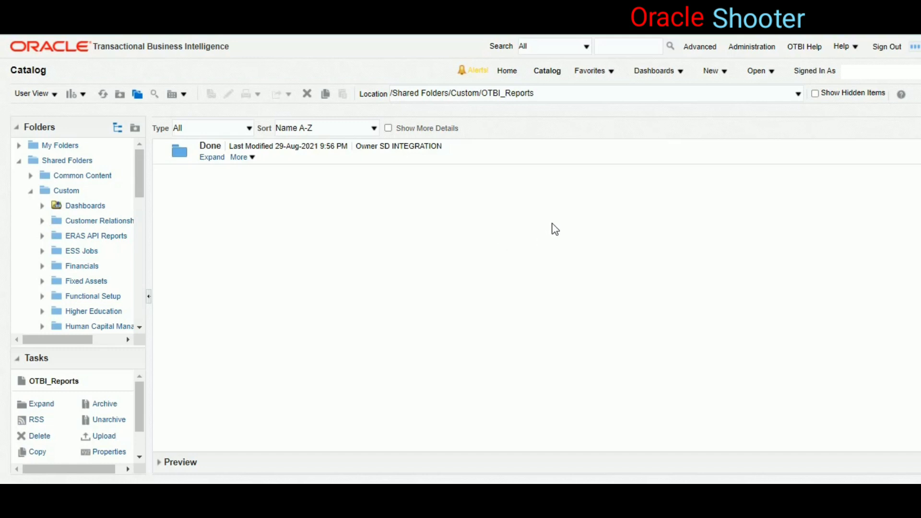
pyautogui.click(719, 73)
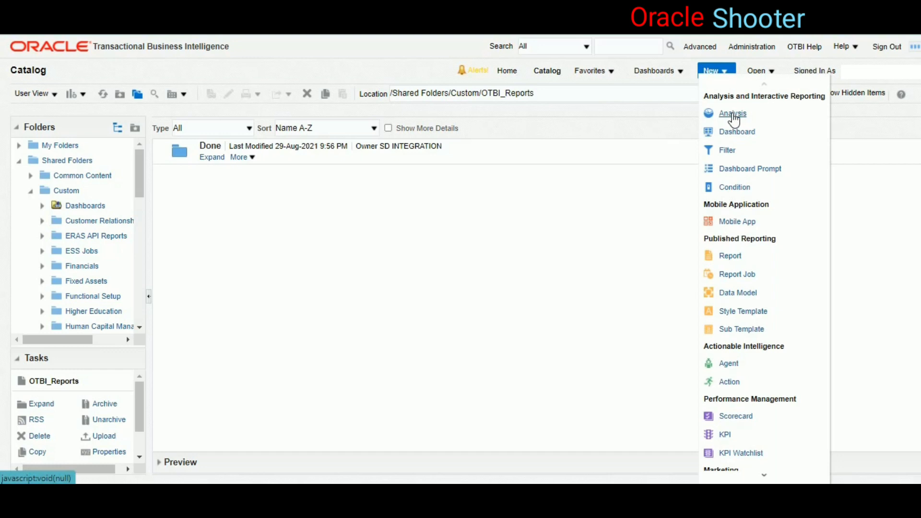
pyautogui.click(733, 115)
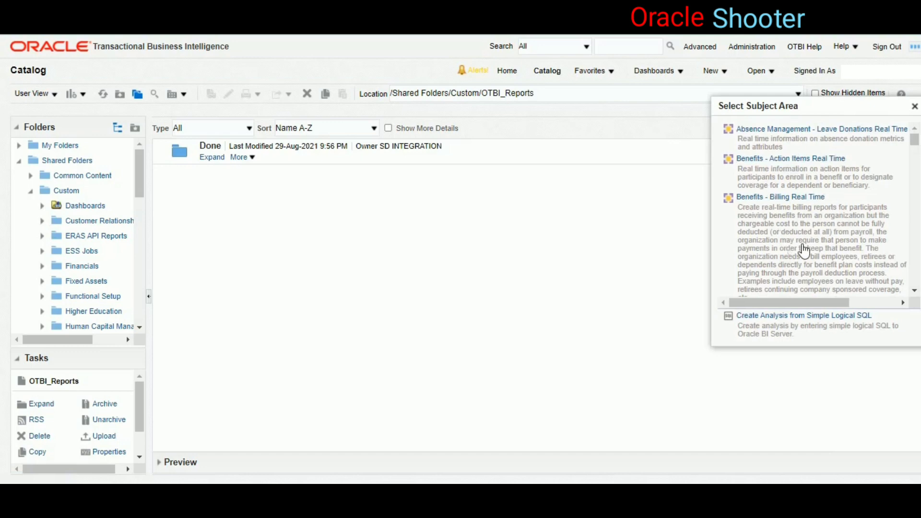
pyautogui.scroll(-10, 858, 184)
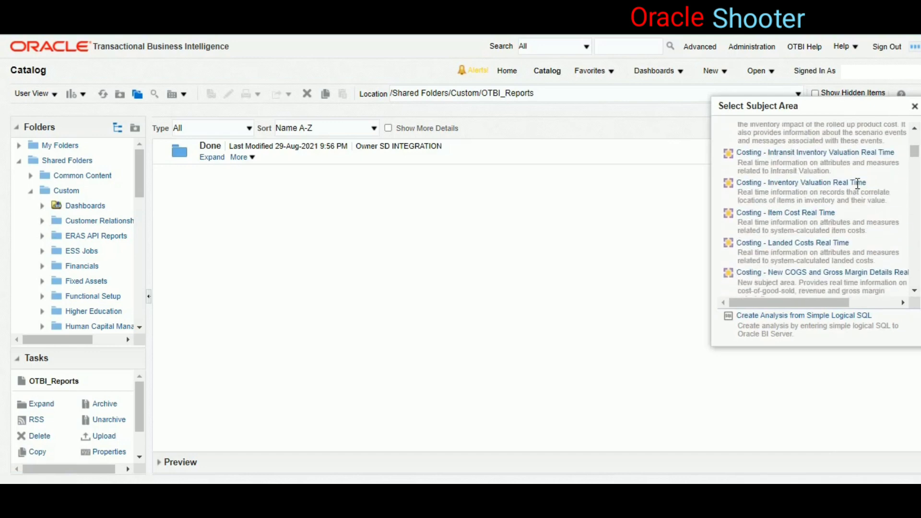
pyautogui.scroll(-5, 857, 183)
pyautogui.click(914, 106)
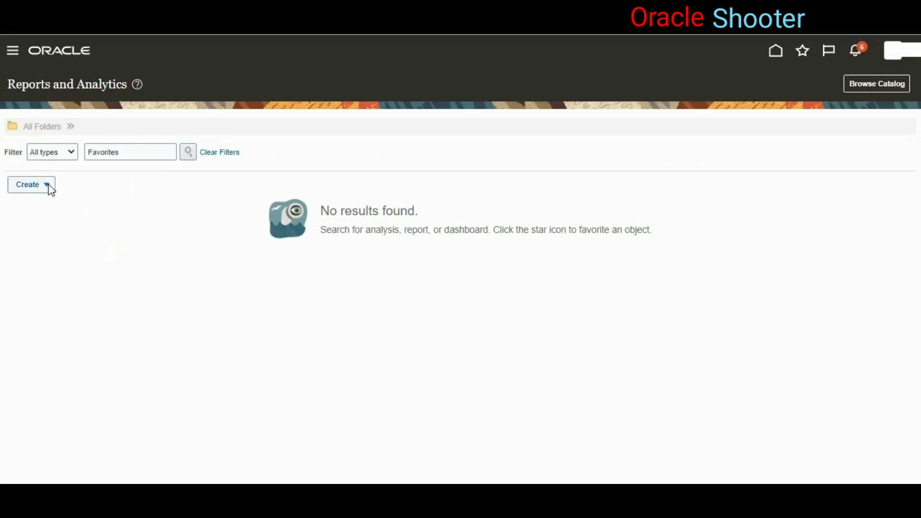
# - Create a new analysis based on the Supplier - Supplier Real Time subject area, found by searching for Supplier
pyautogui.click(48, 185)
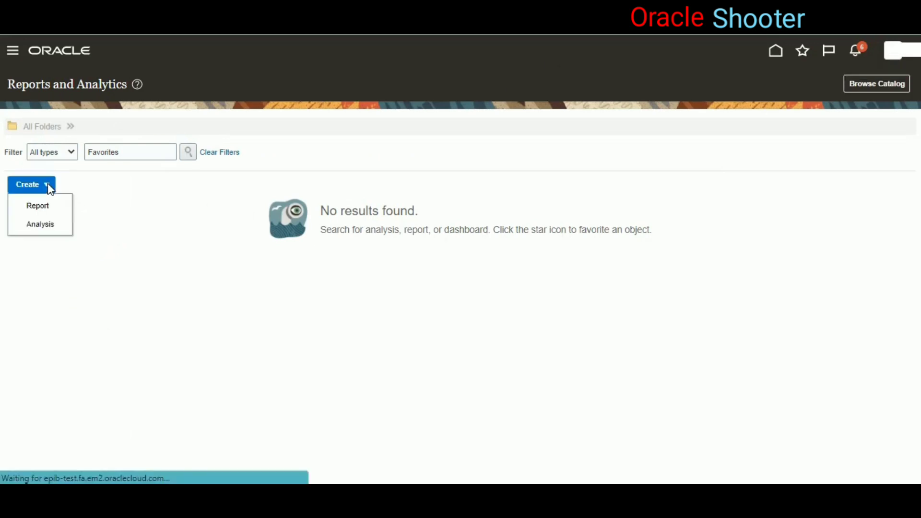
pyautogui.click(43, 229)
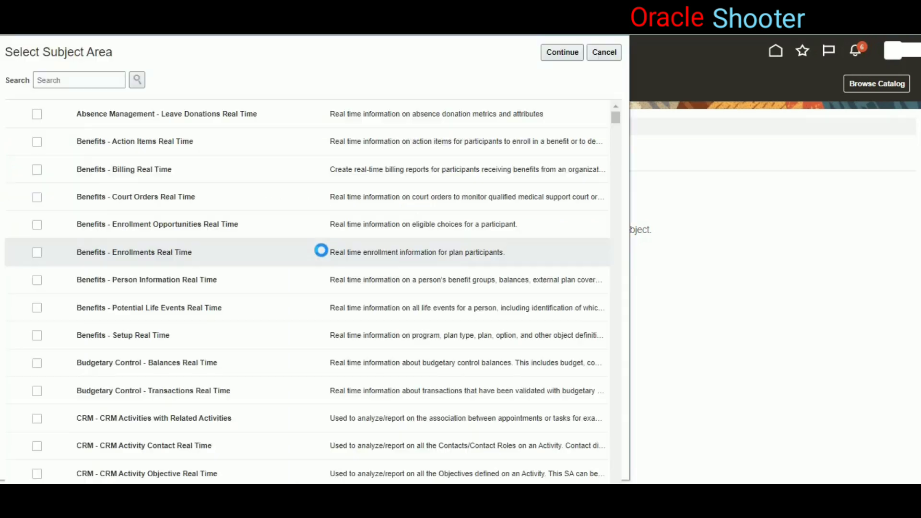
pyautogui.click(103, 74)
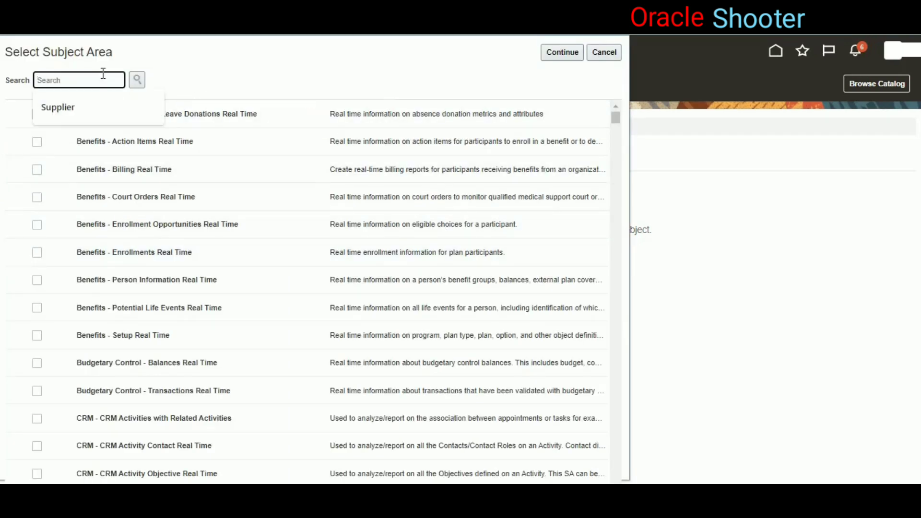
pyautogui.click(94, 103)
pyautogui.click(138, 83)
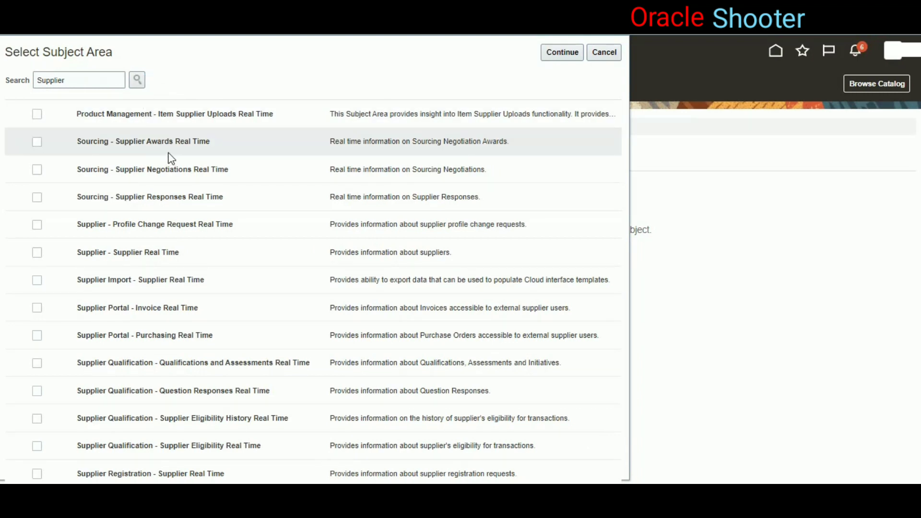
pyautogui.click(37, 253)
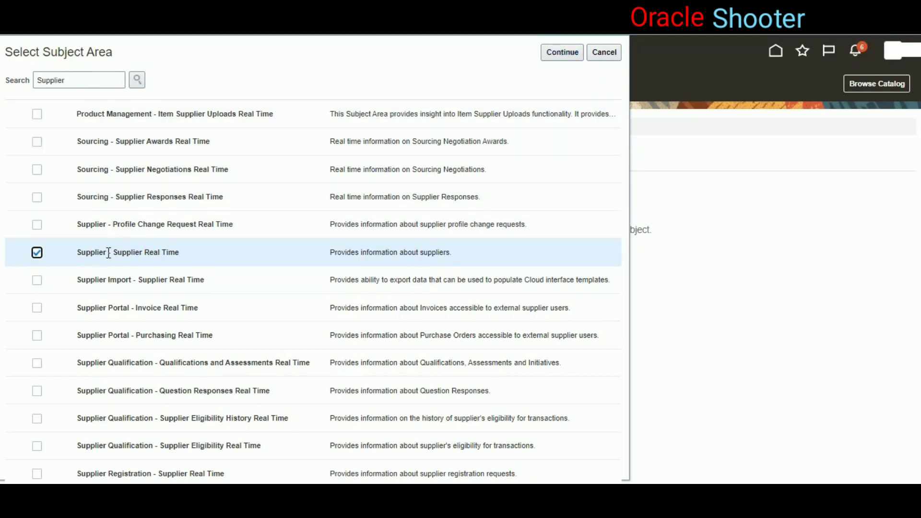
pyautogui.click(554, 56)
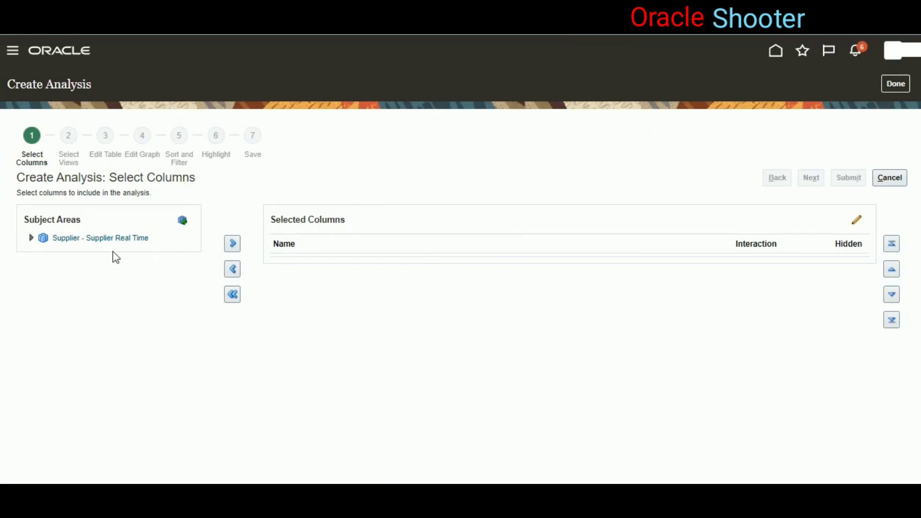
# - Add the Supplier Type column from the Supplier Profile folder under Suppliers to the analysis
pyautogui.click(30, 238)
pyautogui.click(46, 344)
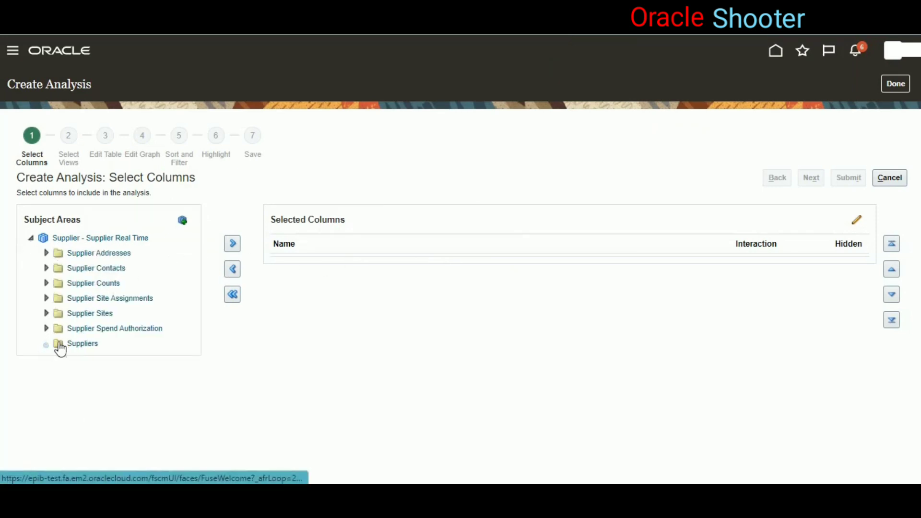
pyautogui.scroll(-1, 115, 335)
pyautogui.click(61, 411)
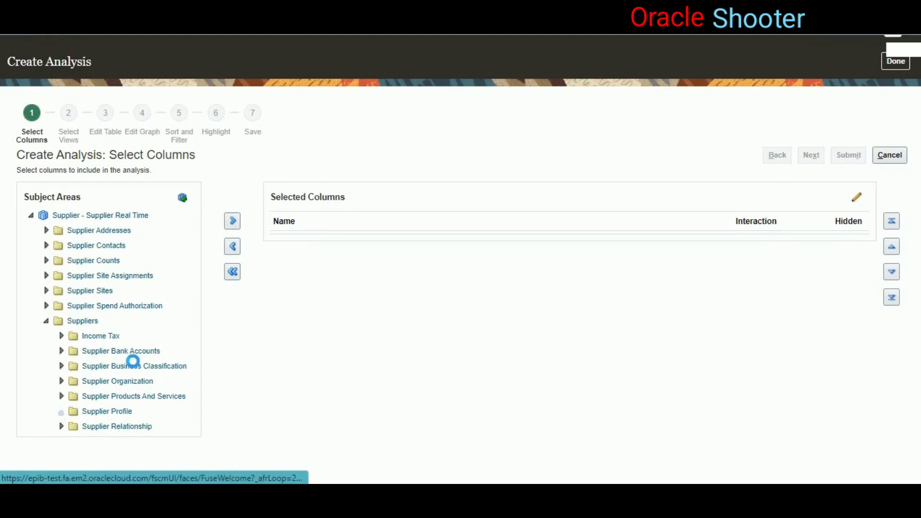
pyautogui.scroll(-6, 132, 321)
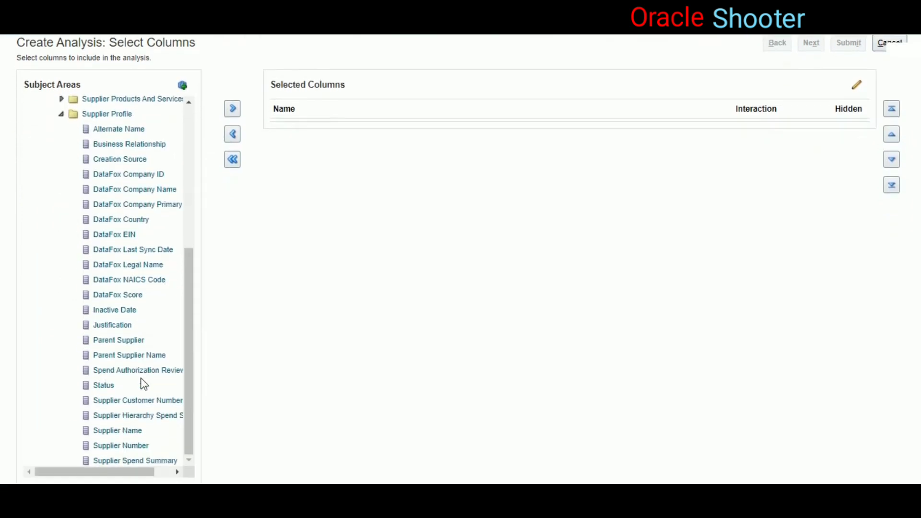
pyautogui.scroll(-2, 144, 422)
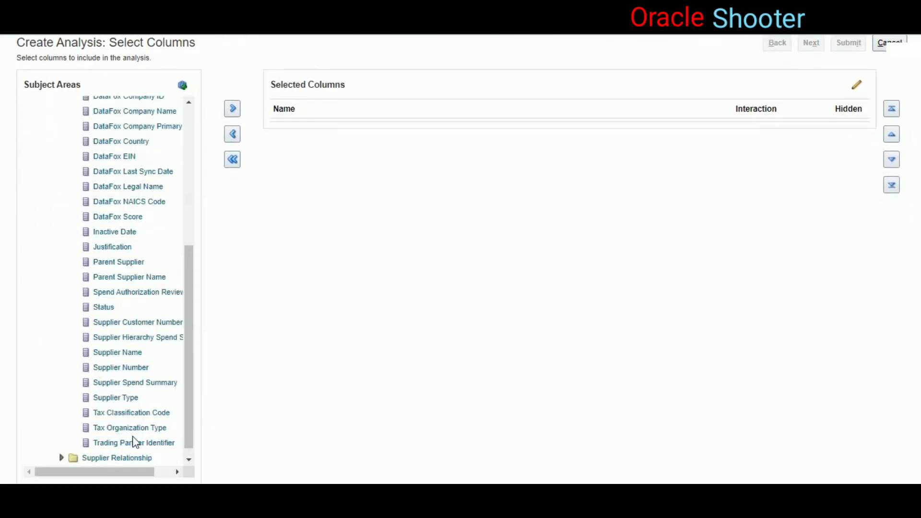
pyautogui.click(110, 402)
pyautogui.click(232, 109)
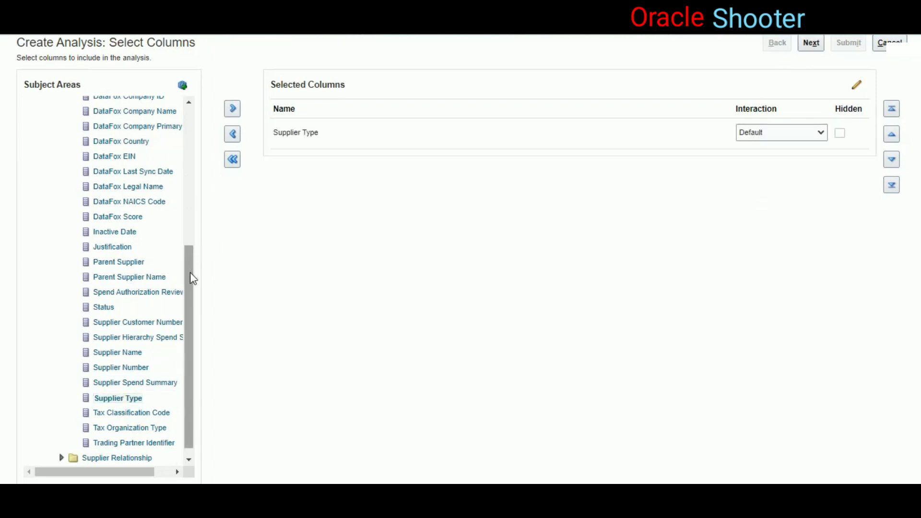
# - Add the Number of Suppliers measure from the Supplier Counts folder to the selected columns
pyautogui.moveTo(190, 272); pyautogui.dragTo(200, 173)
pyautogui.scroll(3, 76, 214)
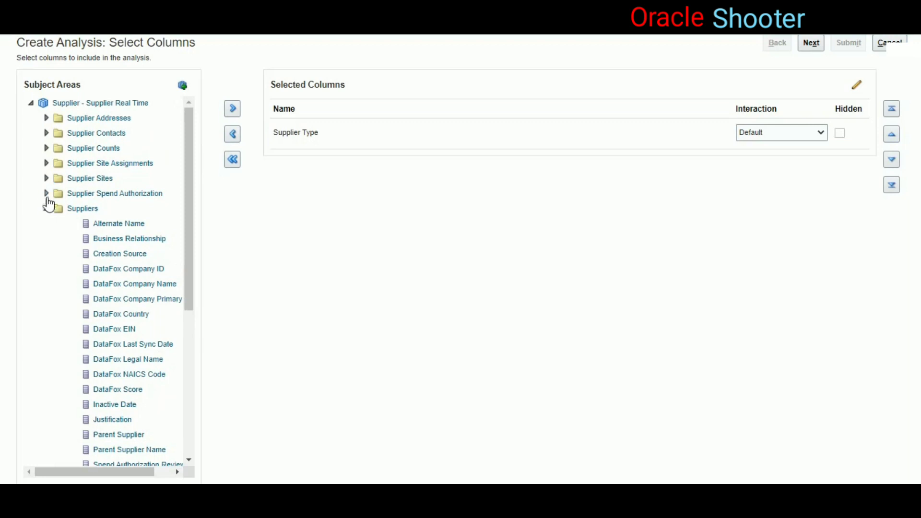
pyautogui.click(46, 208)
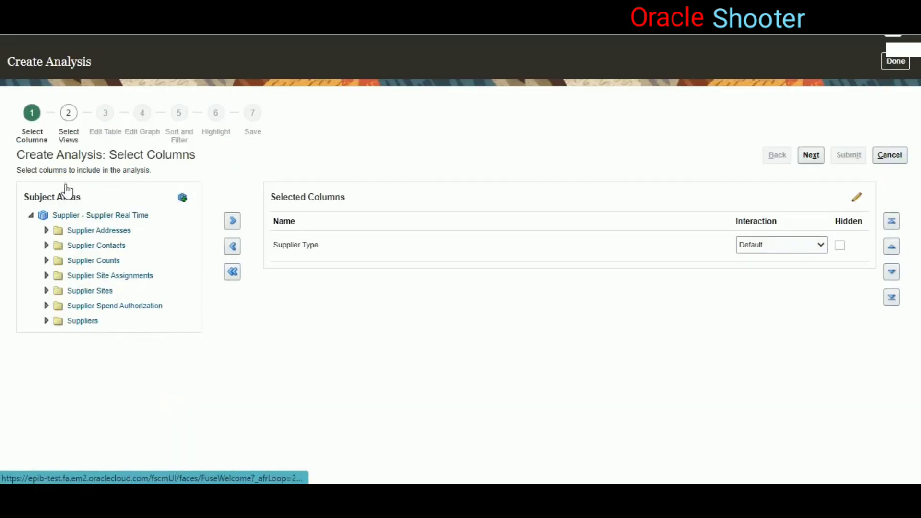
pyautogui.click(47, 245)
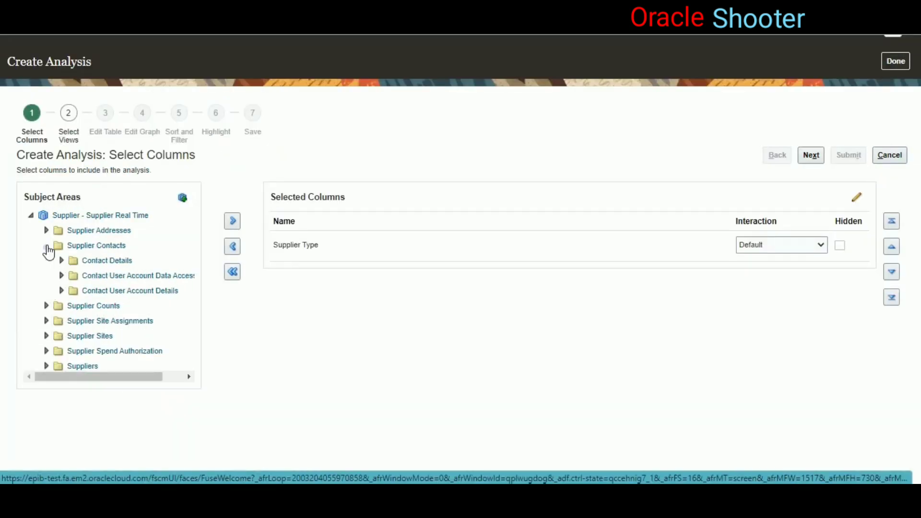
pyautogui.click(47, 246)
pyautogui.click(46, 260)
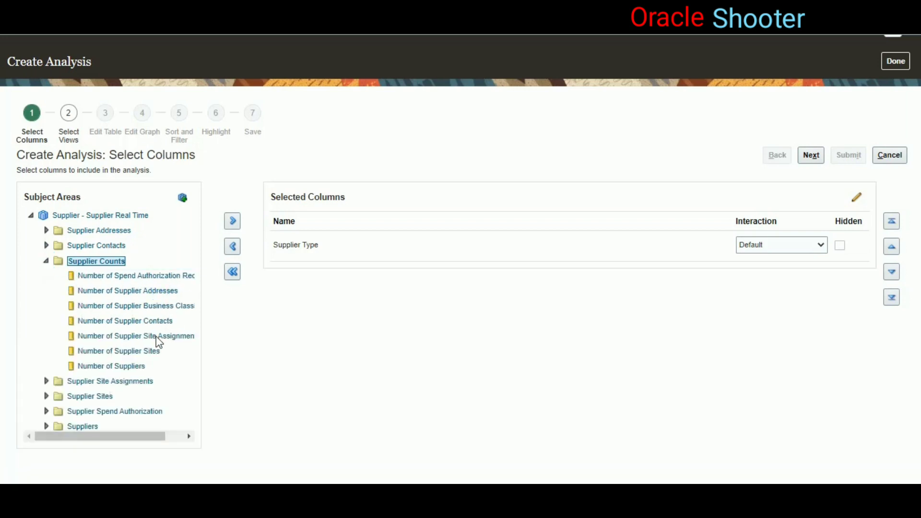
pyautogui.click(78, 369)
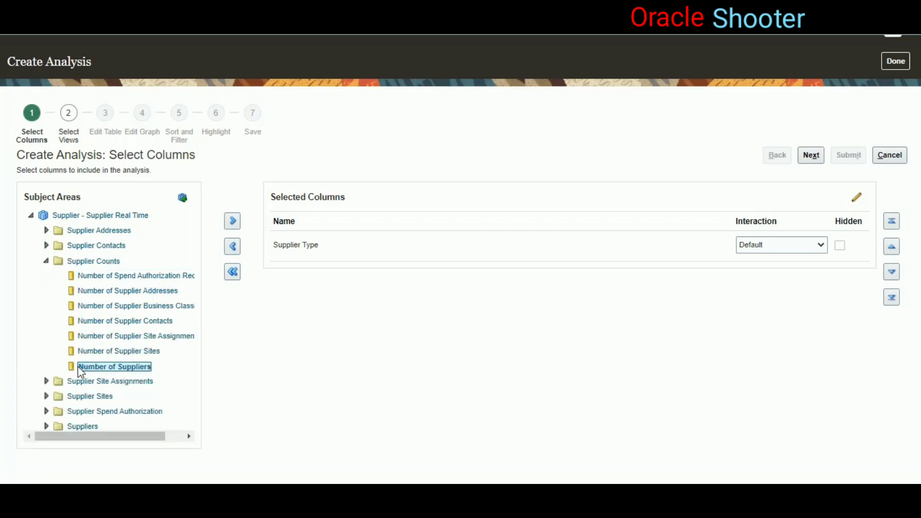
pyautogui.click(232, 221)
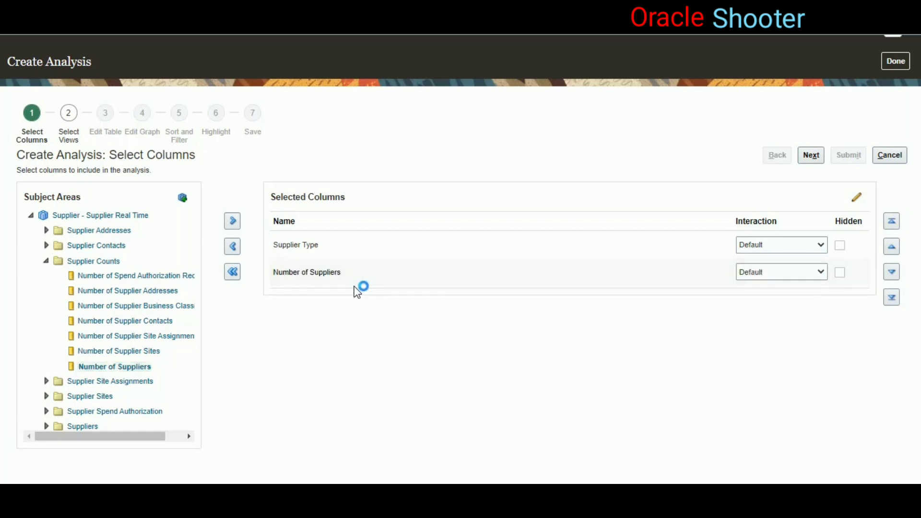
# - Set the analysis views to the recommended Table and a Pie graph
pyautogui.click(812, 154)
pyautogui.click(60, 229)
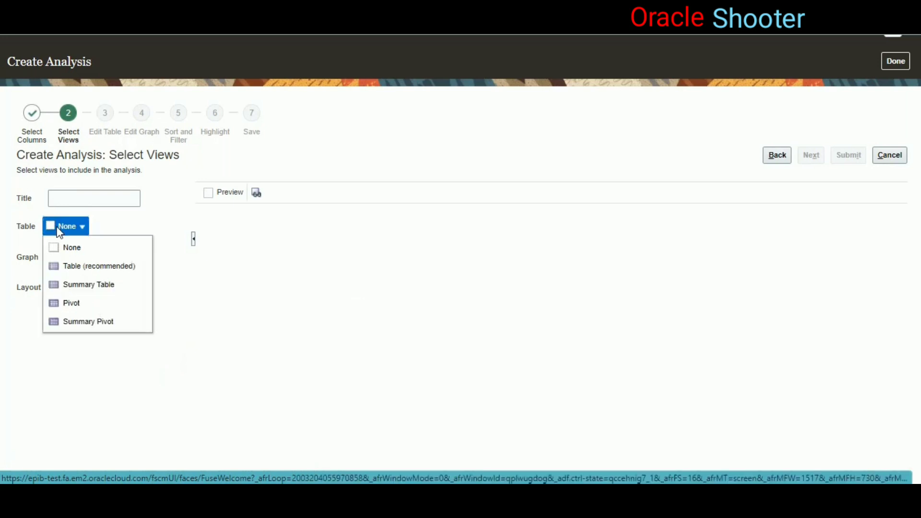
pyautogui.click(93, 266)
pyautogui.click(86, 259)
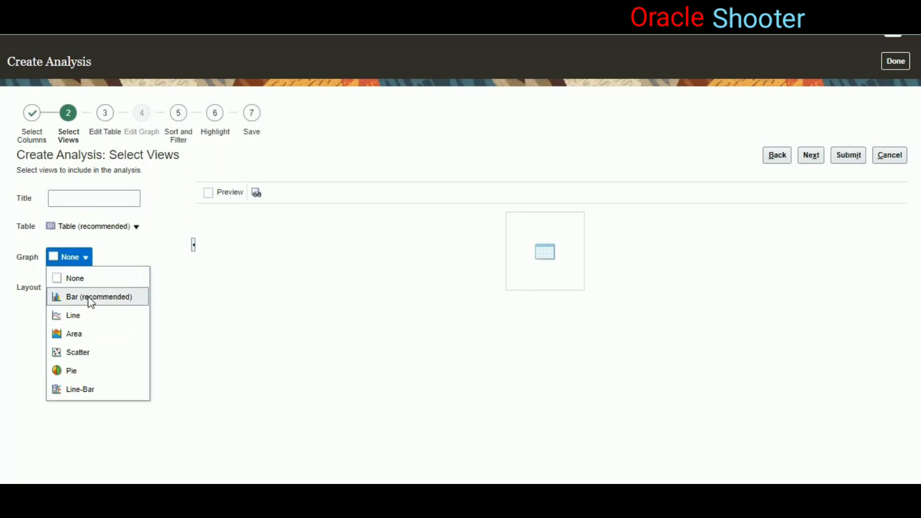
pyautogui.click(71, 370)
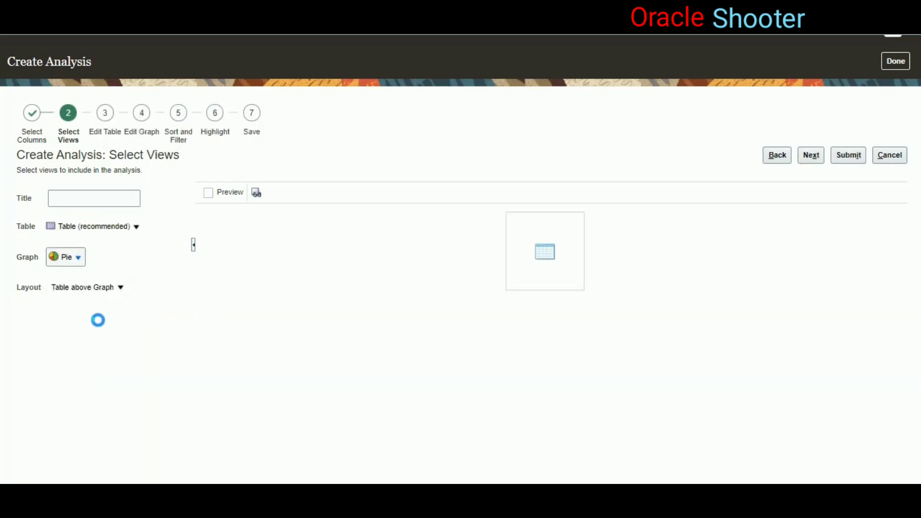
# - Title the analysis Supplier Count and turn on its preview
pyautogui.click(76, 207)
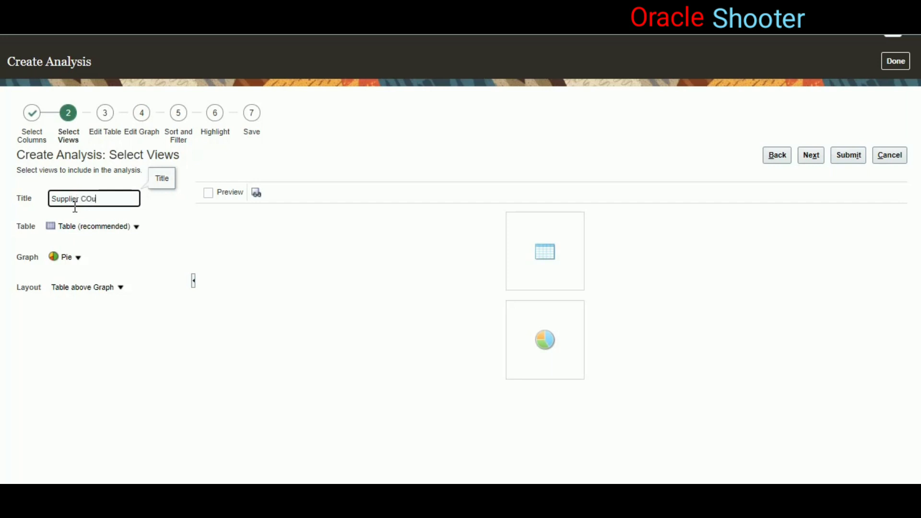
pyautogui.write('Supplier COunt')
pyautogui.click(209, 194)
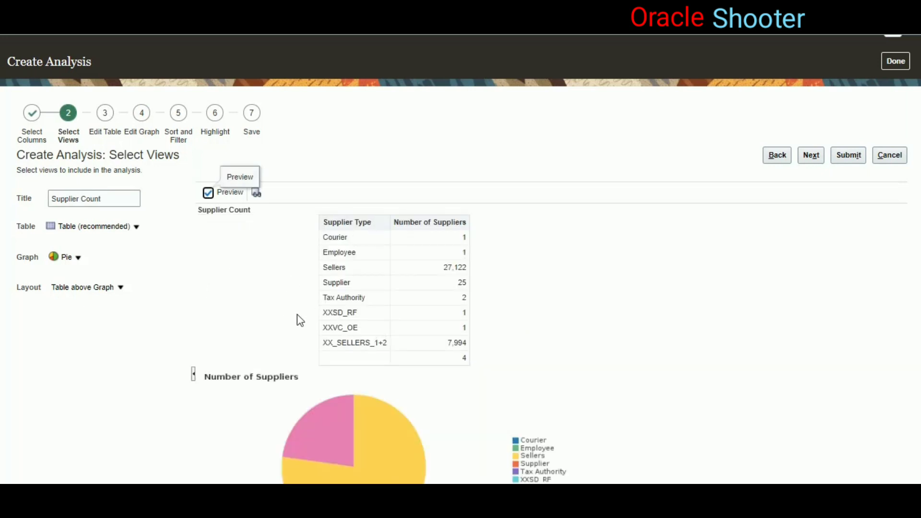
# - Add a filter on Supplier Type with the operator is not LIKE (pattern match) and the value XX%
pyautogui.click(810, 156)
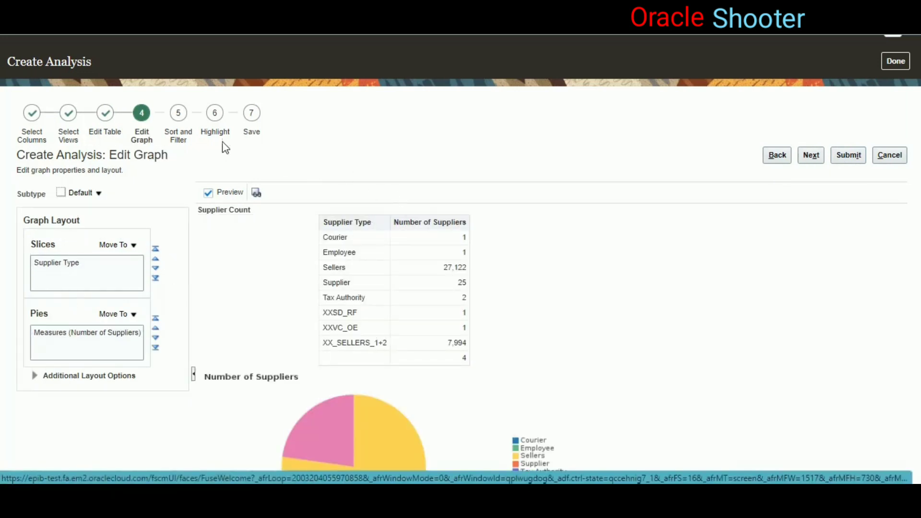
pyautogui.click(812, 154)
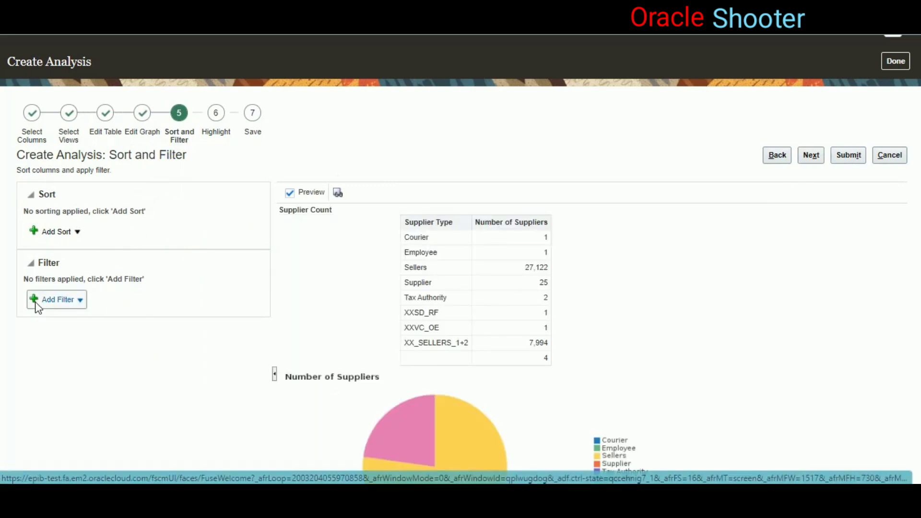
pyautogui.click(64, 303)
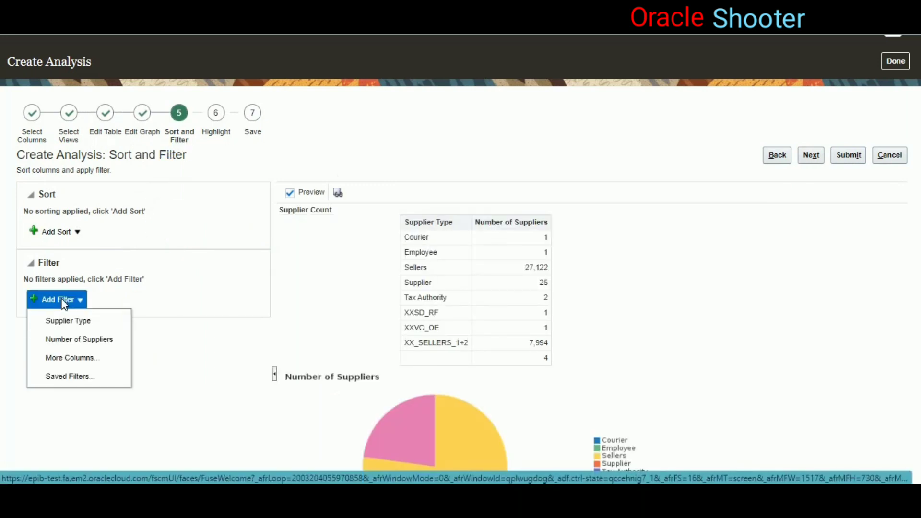
pyautogui.click(77, 319)
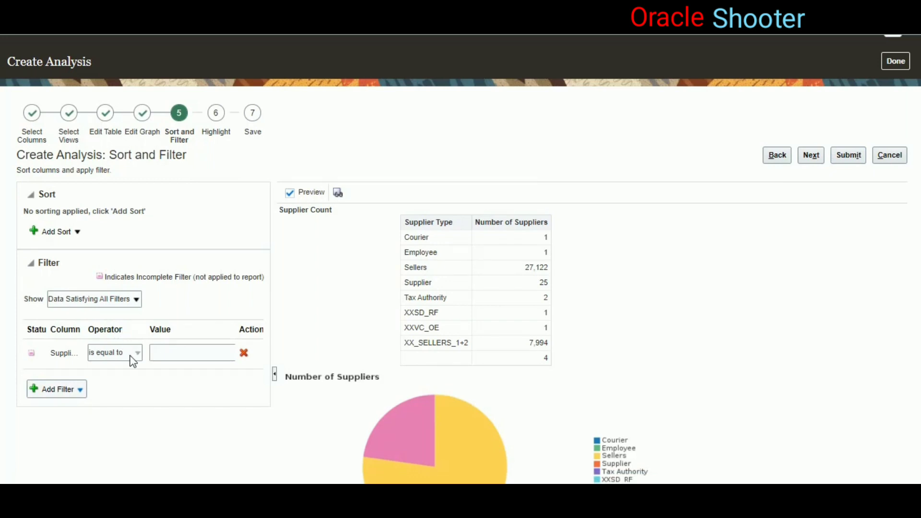
pyautogui.click(138, 352)
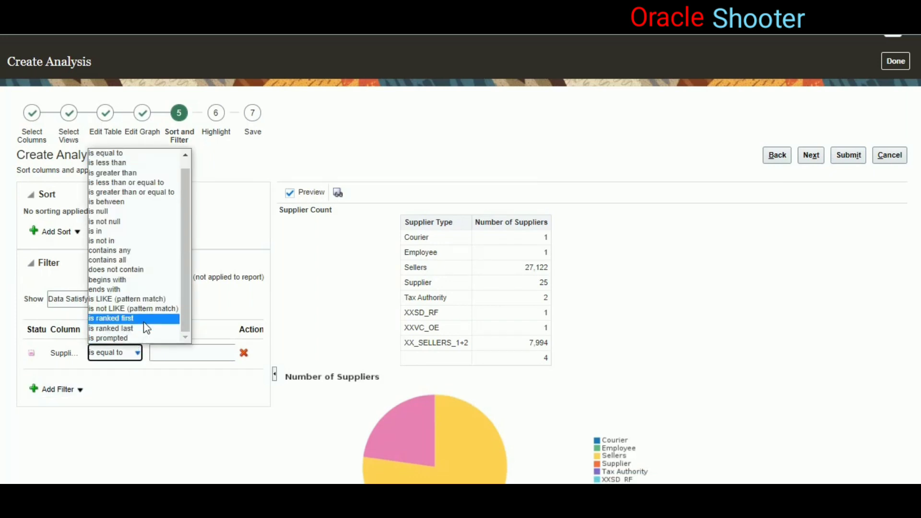
pyautogui.click(130, 308)
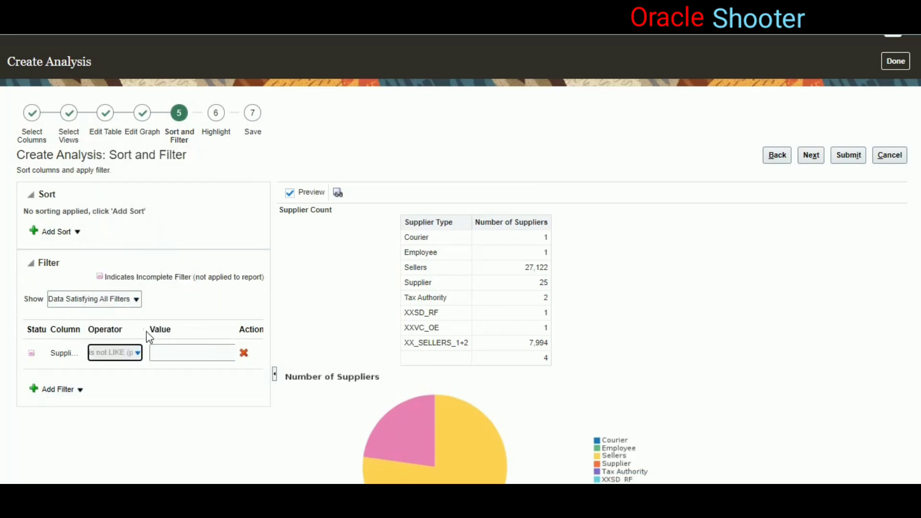
pyautogui.click(171, 352)
pyautogui.write('XX')
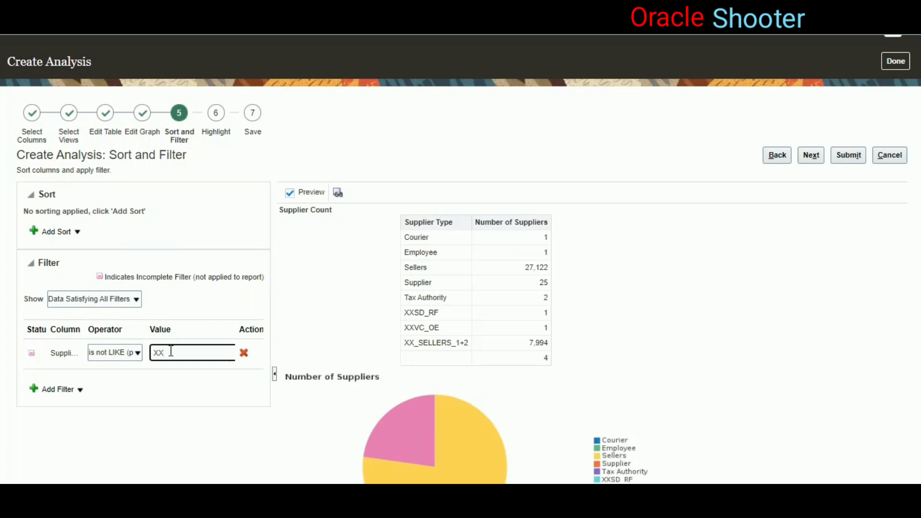
pyautogui.write('%')
# - Add a second Supplier Type filter with the operator is not LIKE (pattern match) and the value Seller%
pyautogui.click(33, 390)
pyautogui.click(44, 389)
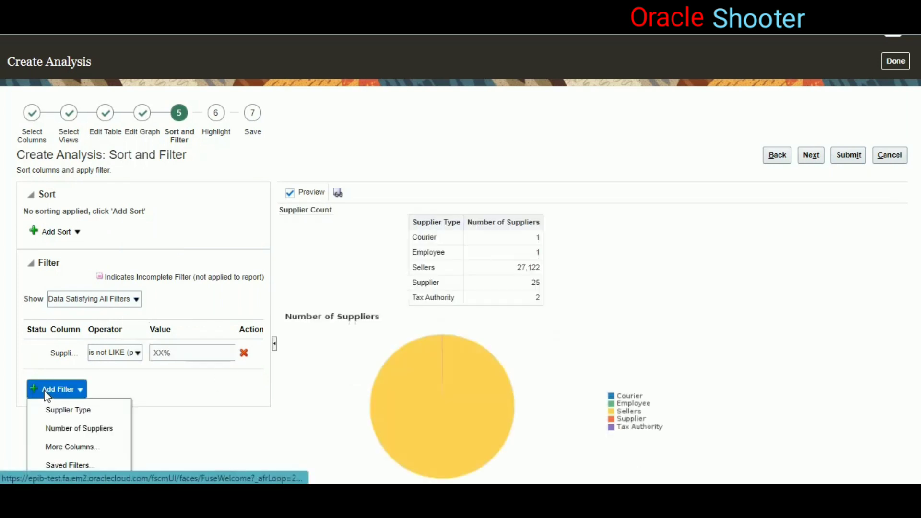
pyautogui.click(48, 410)
pyautogui.click(135, 299)
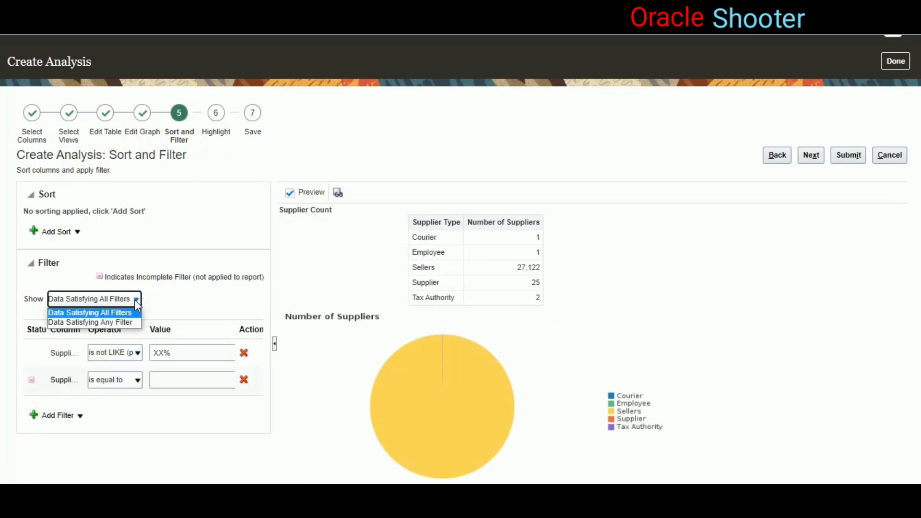
pyautogui.click(165, 427)
pyautogui.click(137, 380)
pyautogui.scroll(-1, 135, 358)
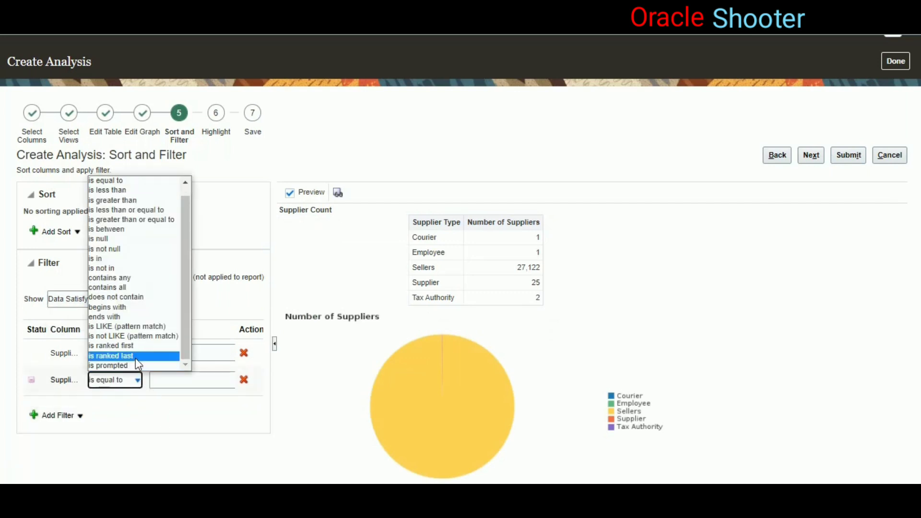
pyautogui.click(122, 336)
pyautogui.click(164, 378)
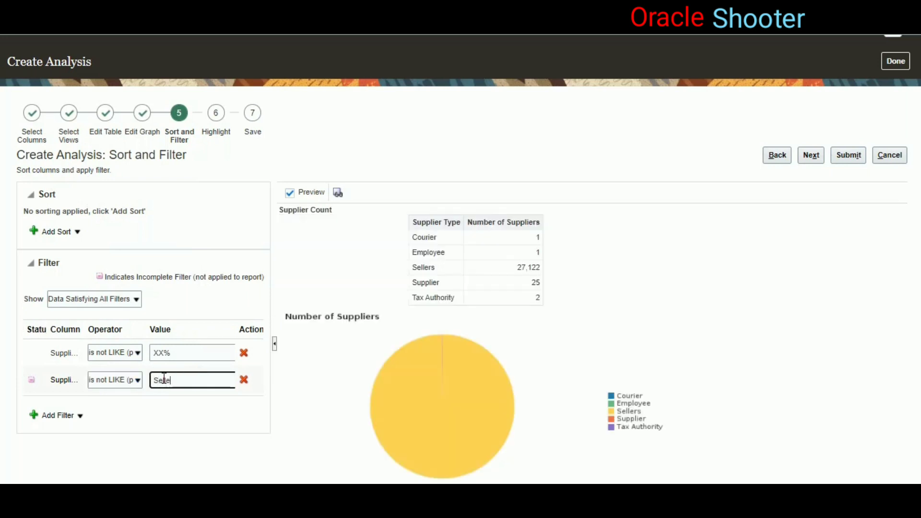
pyautogui.click(218, 426)
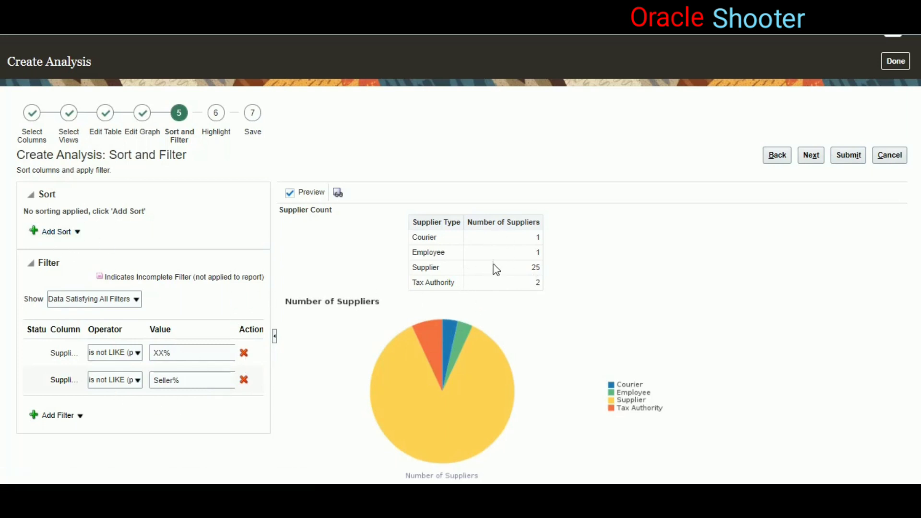
# - Sort the analysis by Number of Suppliers from low to high and proceed to the Highlight stage
pyautogui.click(74, 232)
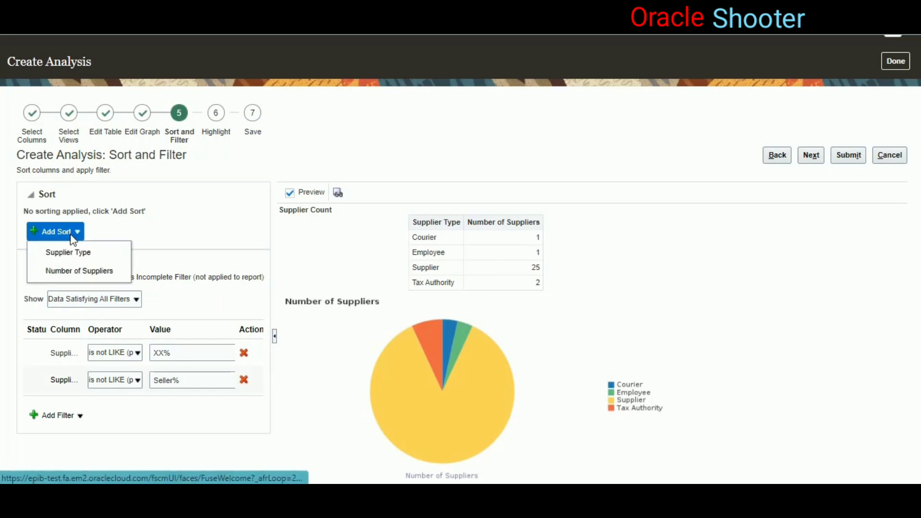
pyautogui.click(73, 271)
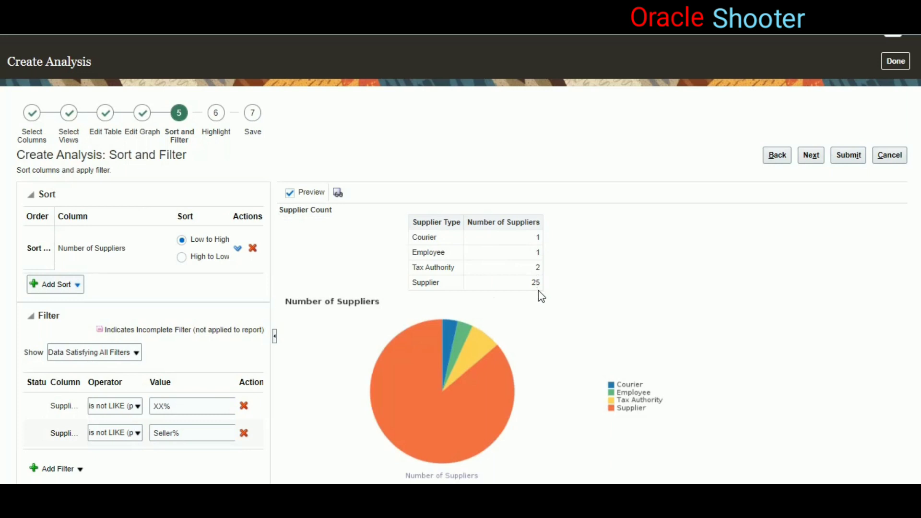
pyautogui.click(811, 156)
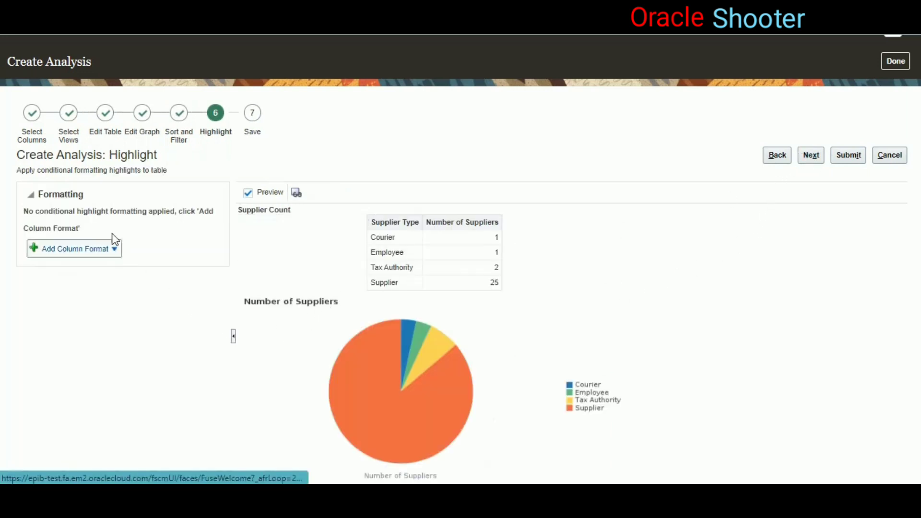
# - Skip conditional highlighting and name the analysis XX Supplier Count Detail for saving
pyautogui.click(815, 157)
pyautogui.click(128, 194)
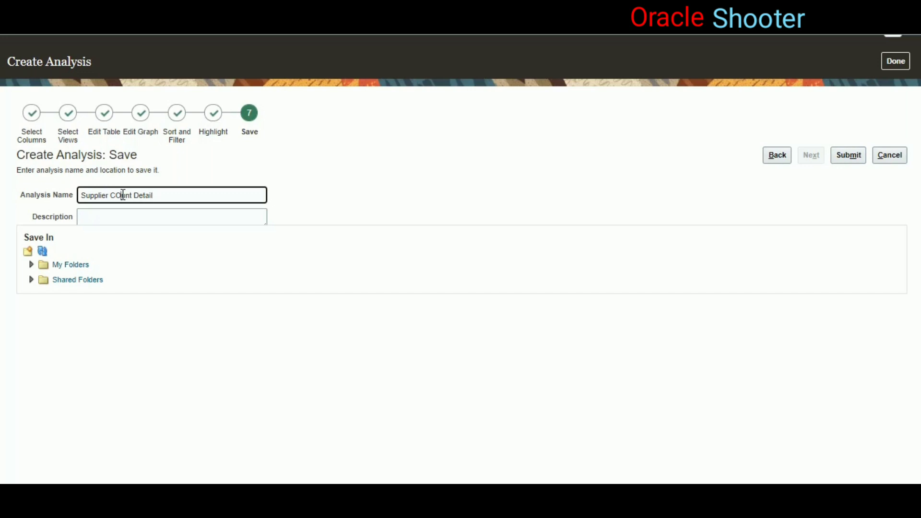
pyautogui.press('BackSpace')
pyautogui.write('o')
pyautogui.write('XX')
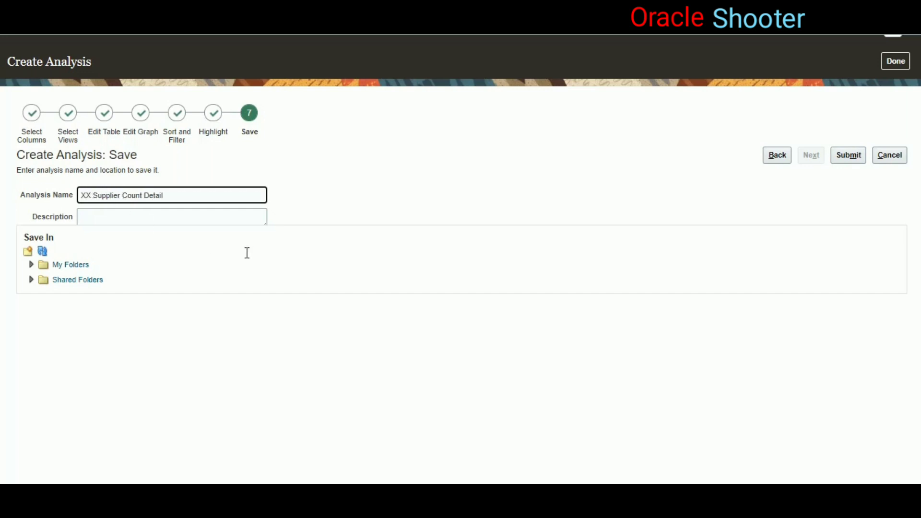
# - Save the analysis in the OTBI_Reports folder under Shared Folders/Custom
pyautogui.click(31, 279)
pyautogui.click(46, 310)
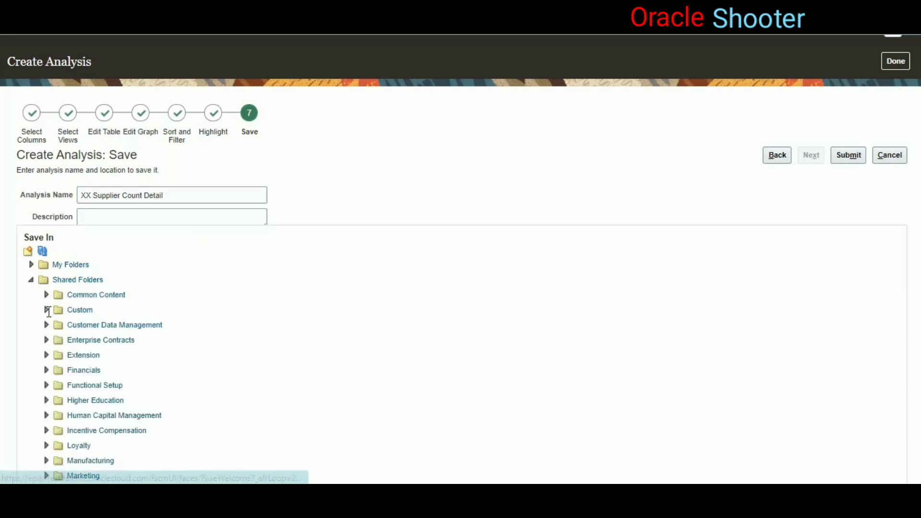
pyautogui.scroll(-3, 119, 439)
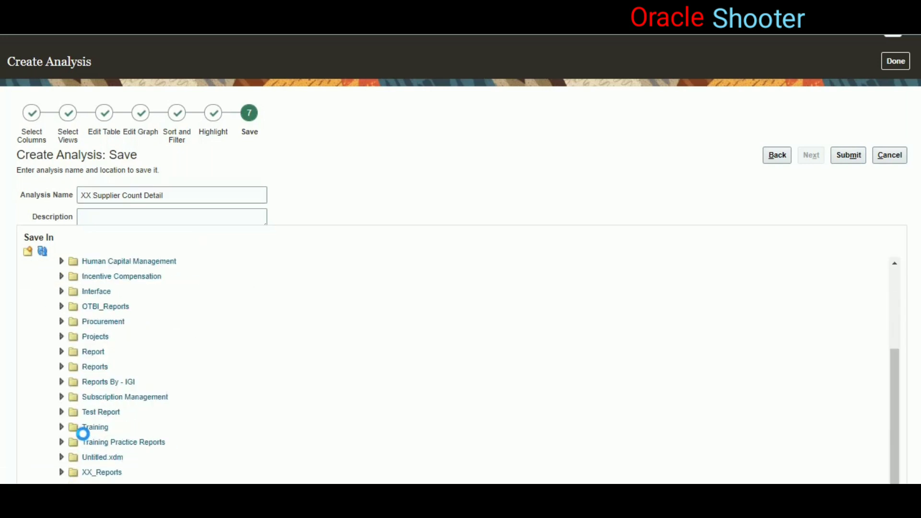
pyautogui.click(98, 306)
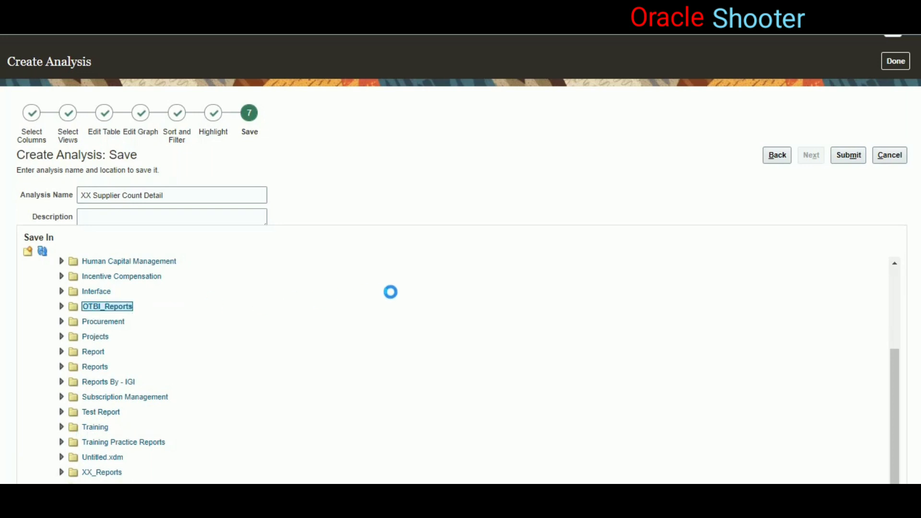
pyautogui.click(848, 156)
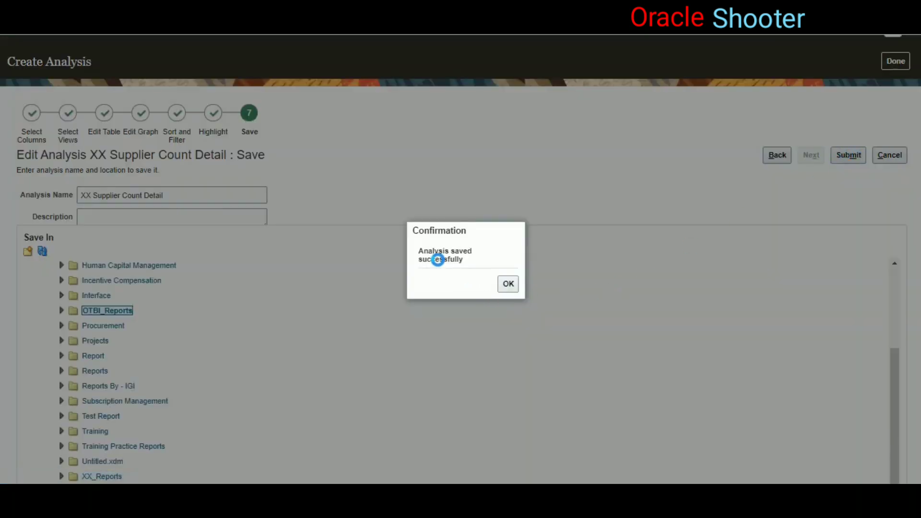
pyautogui.click(509, 284)
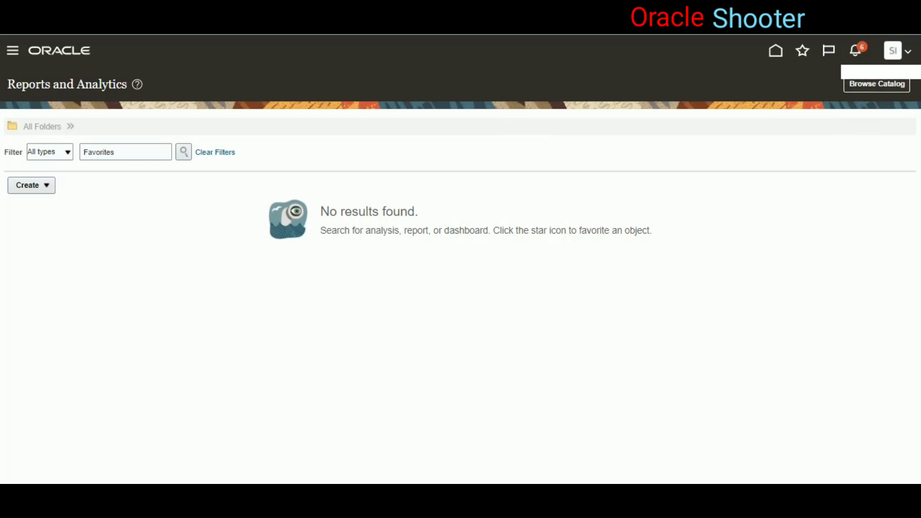
# - Browse the catalog and open the saved XX Supplier Count Detail analysis from the OTBI_Reports folder
pyautogui.click(877, 84)
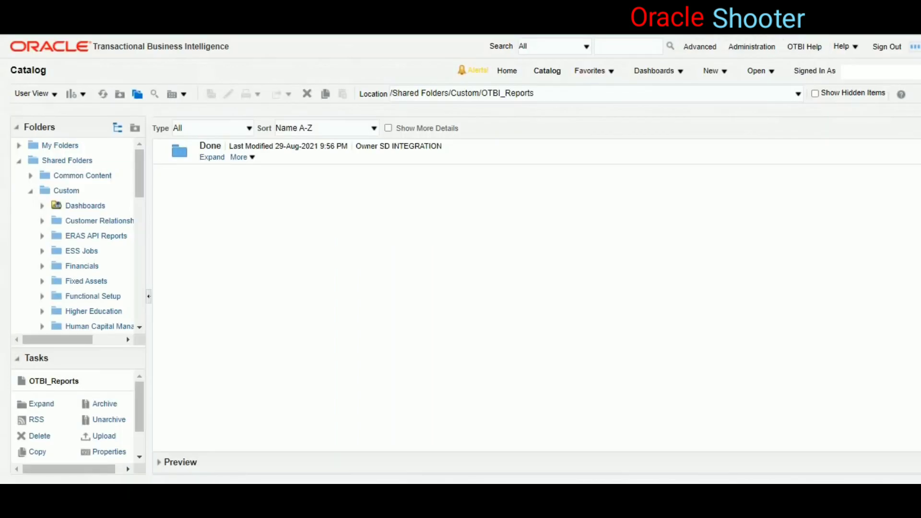
pyautogui.click(720, 72)
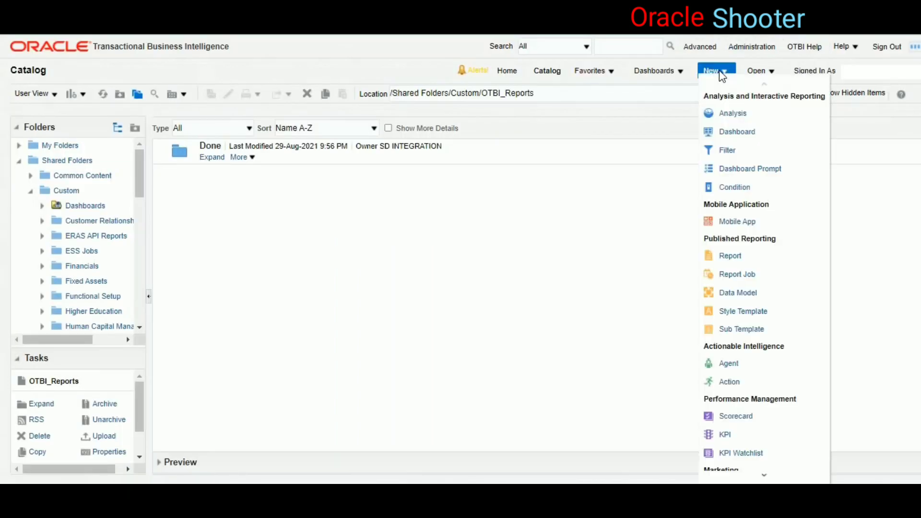
pyautogui.click(736, 138)
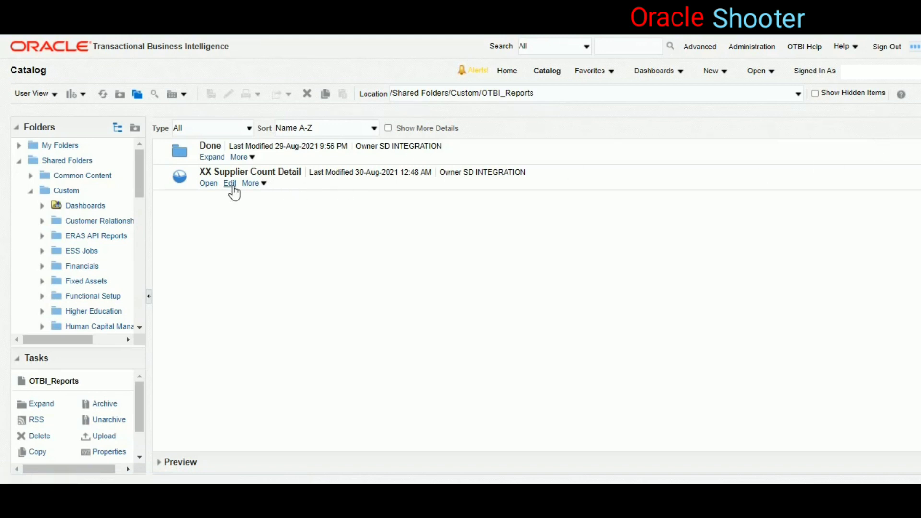
pyautogui.click(209, 184)
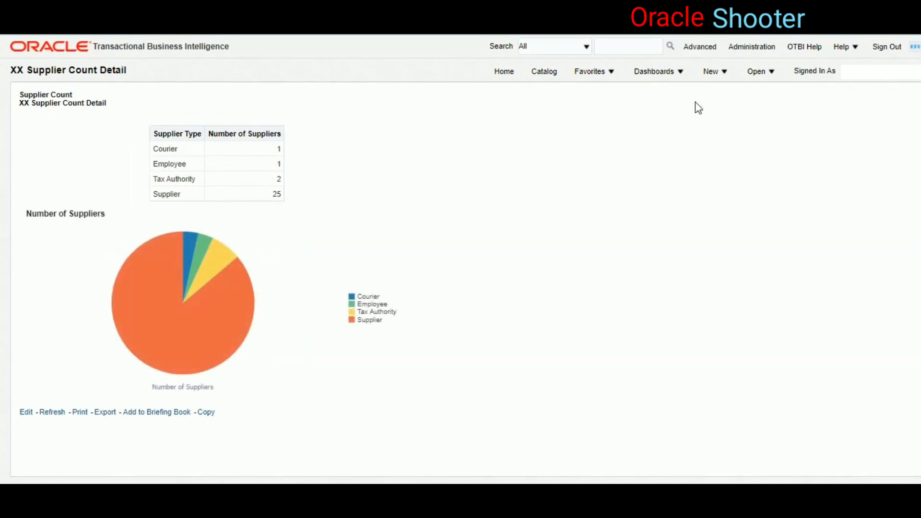
# - Start a new dashboard and name it XX My Dashboard
pyautogui.click(724, 72)
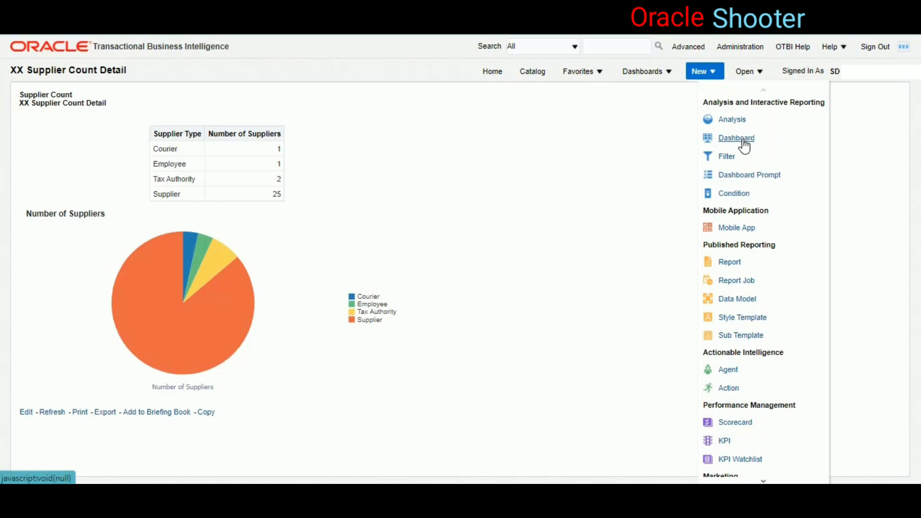
pyautogui.click(739, 139)
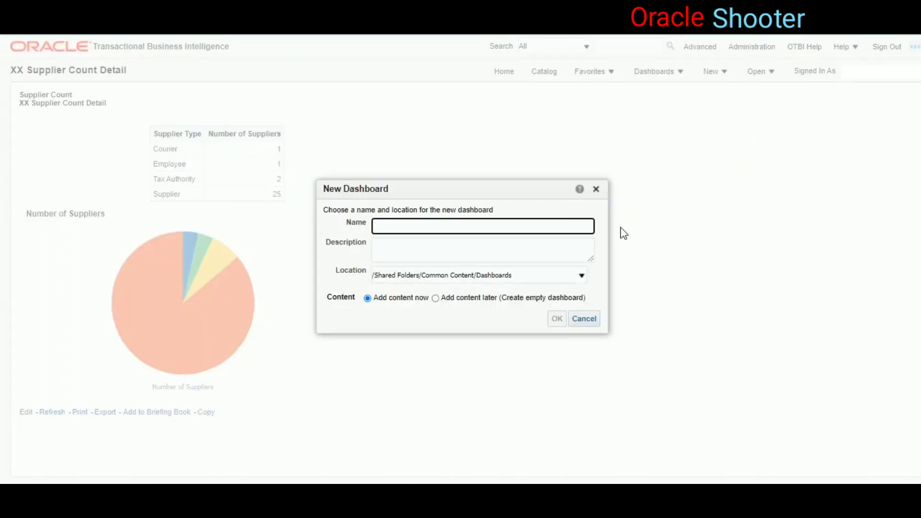
pyautogui.write('XX My Dashboard')
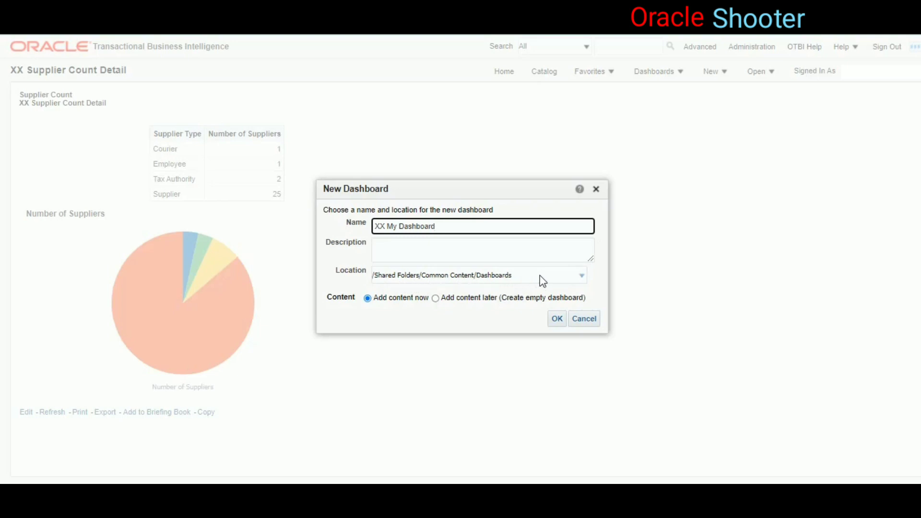
# - Set the dashboard's location to /Shared Folders/Custom/OTBI_Reports and create it with content added now
pyautogui.click(581, 276)
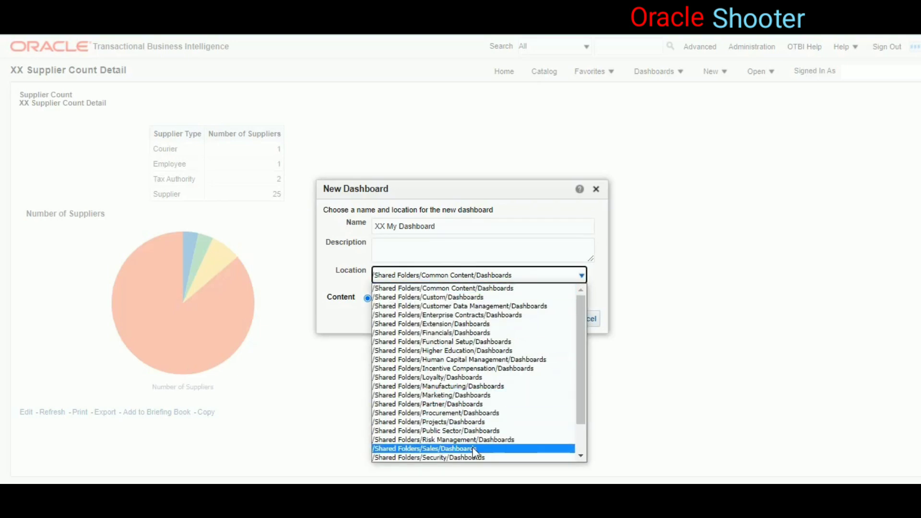
pyautogui.scroll(-2, 474, 451)
pyautogui.click(440, 457)
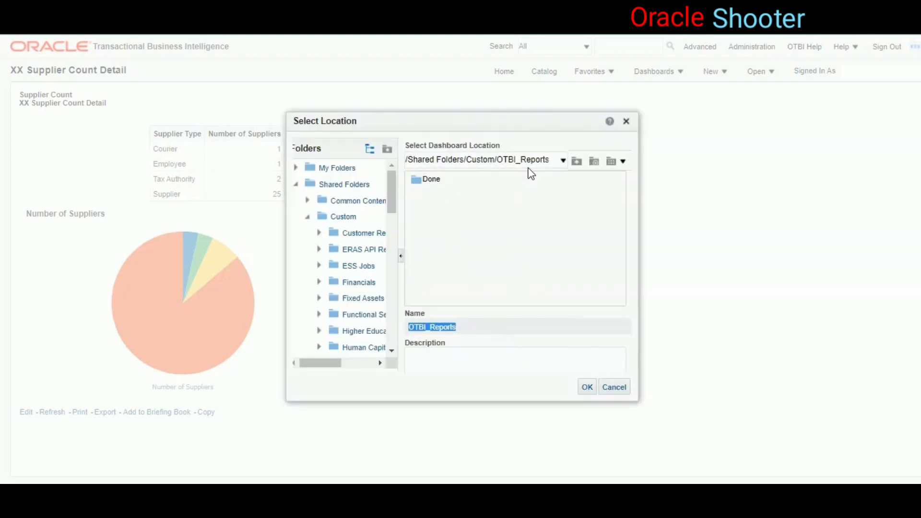
pyautogui.click(588, 387)
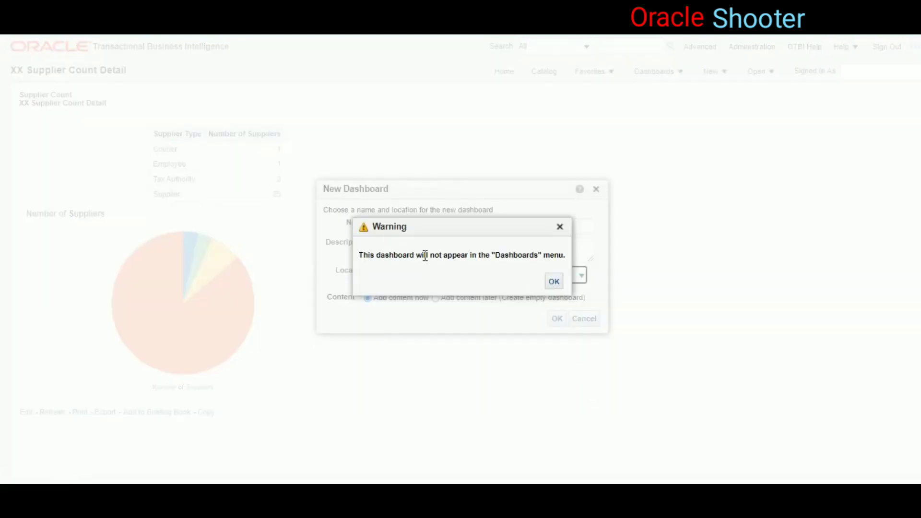
pyautogui.click(554, 282)
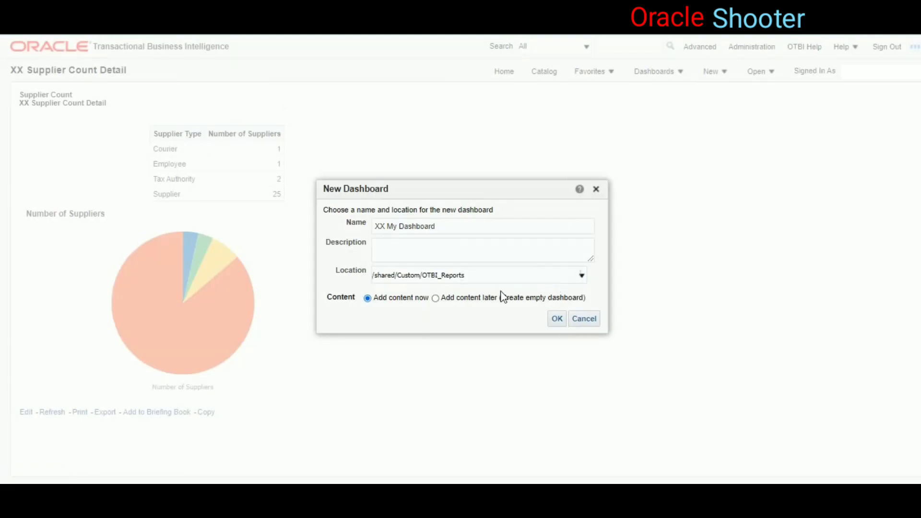
pyautogui.click(558, 319)
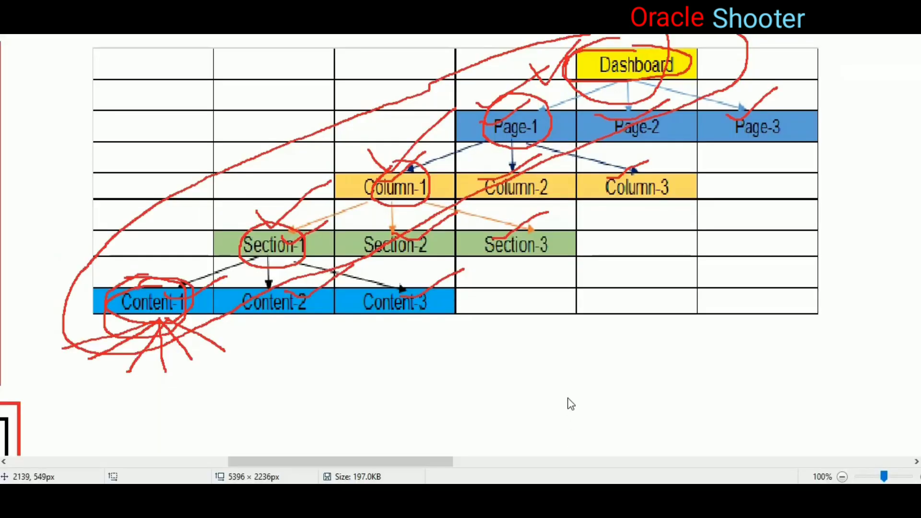
pyautogui.moveTo(373, 465); pyautogui.dragTo(157, 464)
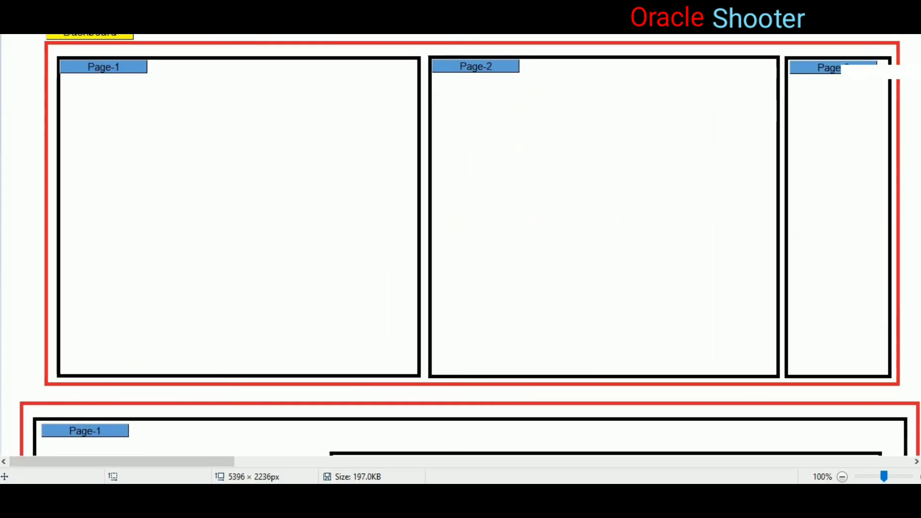
# - Mark the outer dashboard frame on the layout diagram with a short freehand stroke
pyautogui.moveTo(37, 60); pyautogui.dragTo(65, 44)
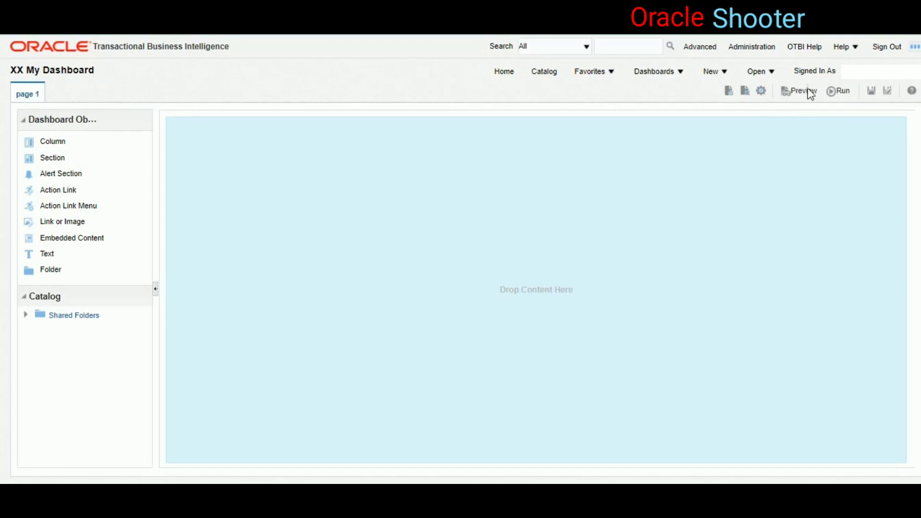
# - Rename the dashboard's page 1 as Supplier Detail in the dashboard properties
pyautogui.click(762, 92)
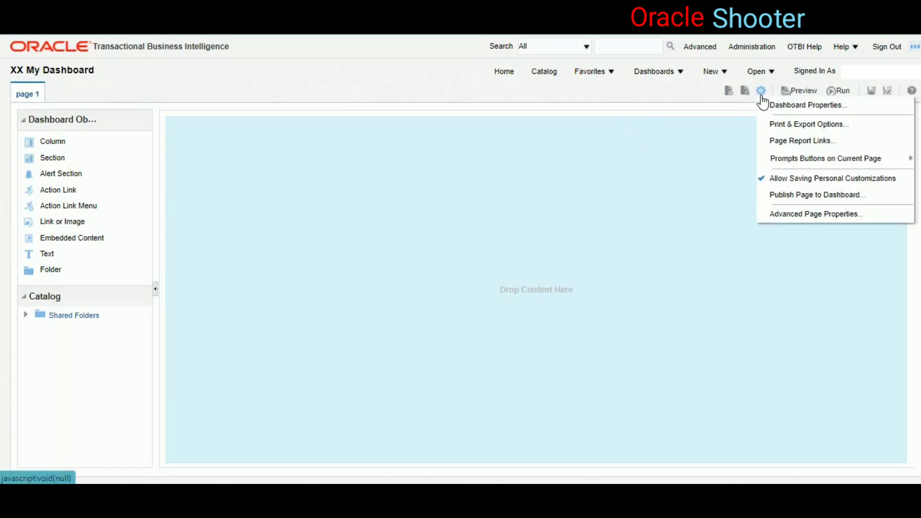
pyautogui.click(778, 108)
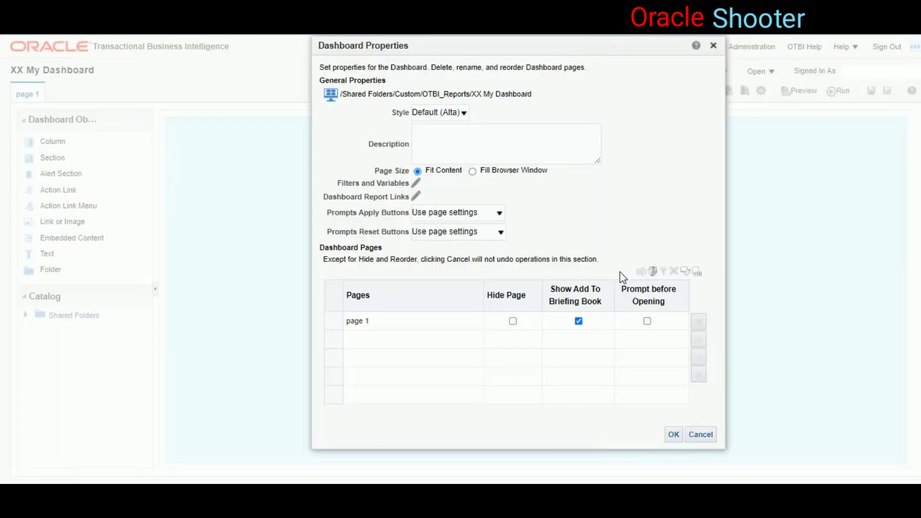
pyautogui.click(381, 324)
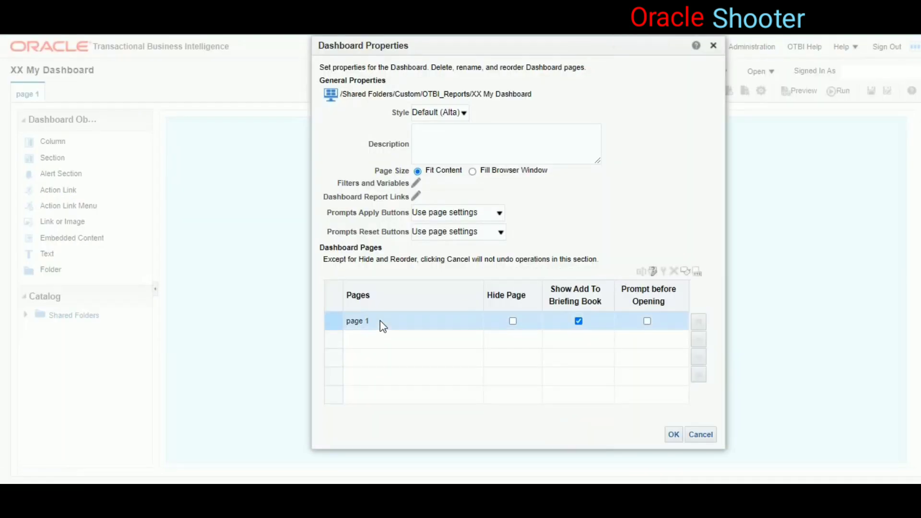
pyautogui.click(641, 271)
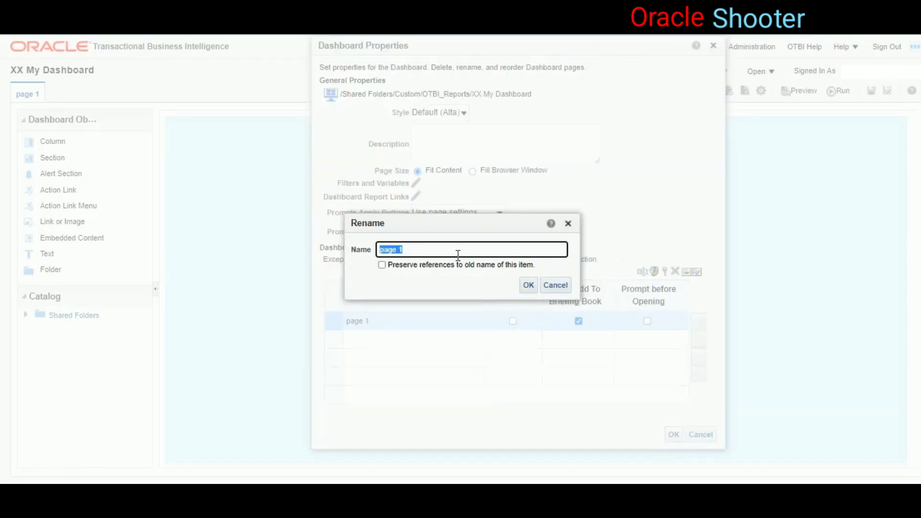
pyautogui.write('Supplier Detail')
pyautogui.click(528, 285)
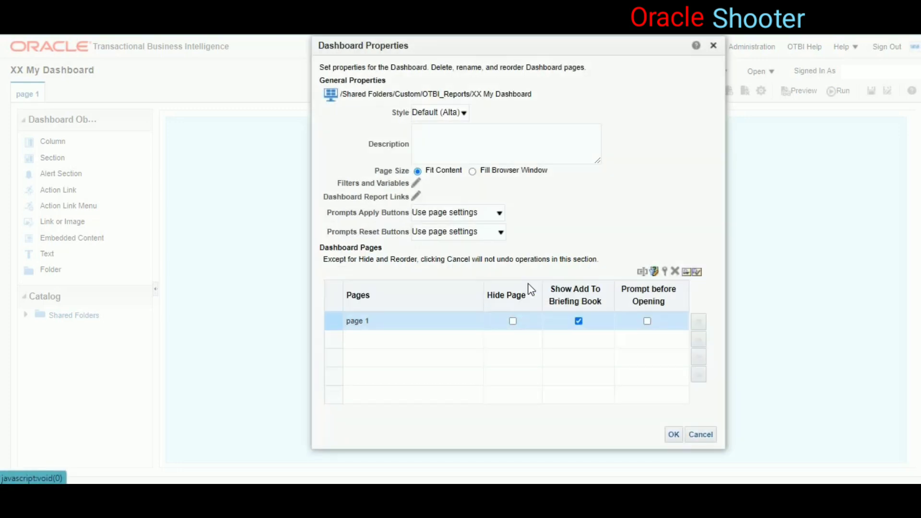
pyautogui.click(674, 435)
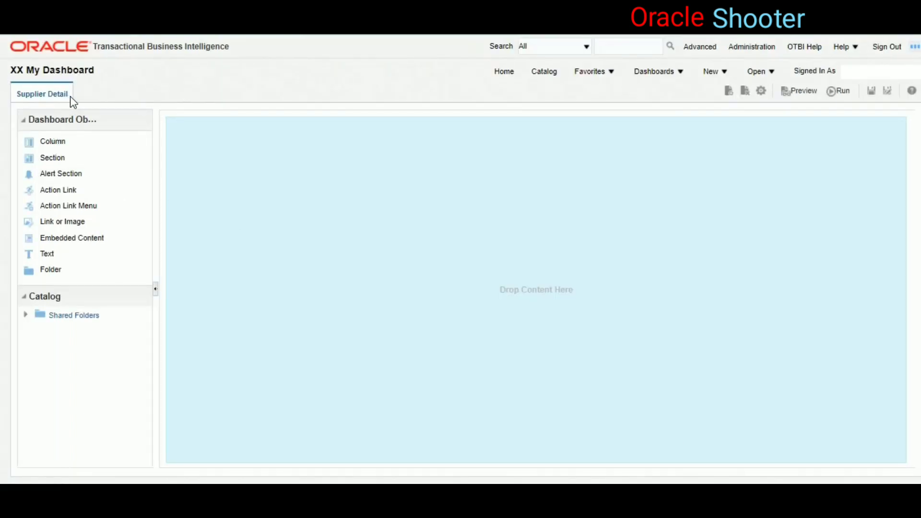
# - Switch to the layout diagram, mark Page-1 with a freehand stroke and examine the detailed page layout below
pyautogui.hotkey('alt', 'Tab')
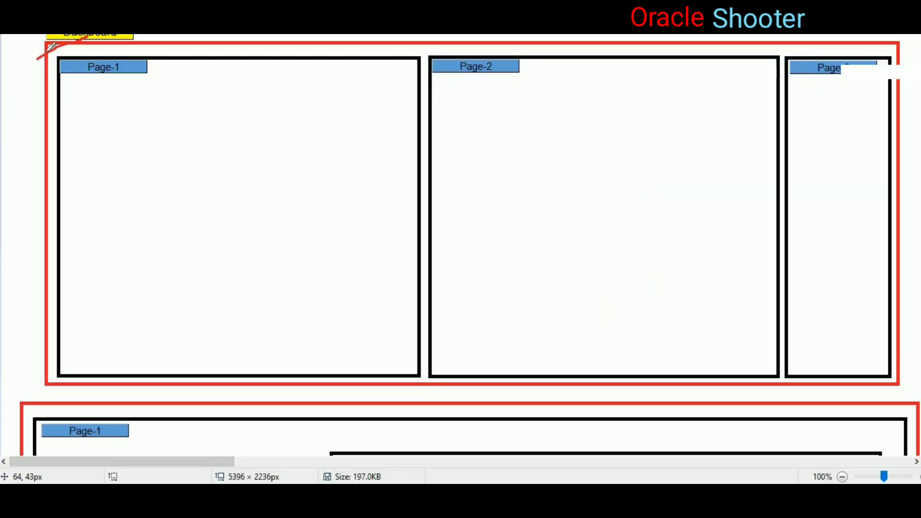
pyautogui.moveTo(54, 89)
pyautogui.mouseDown()
pyautogui.moveTo(79, 67)
pyautogui.moveTo(91, 62)
pyautogui.moveTo(57, 82)
pyautogui.moveTo(125, 56)
pyautogui.mouseUp()
pyautogui.scroll(-8, 617, 141)
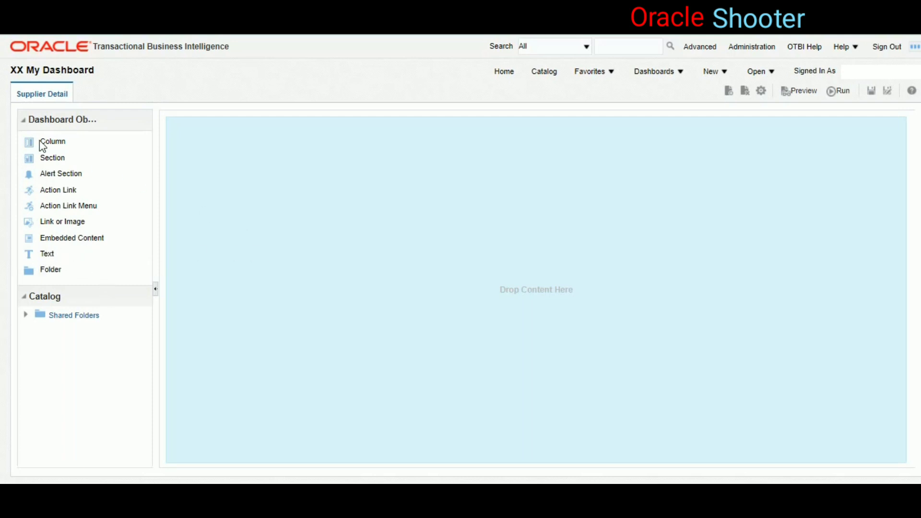
# - Add a column to the Supplier Detail page and place a section with a text object inside it
pyautogui.moveTo(41, 143); pyautogui.dragTo(225, 152)
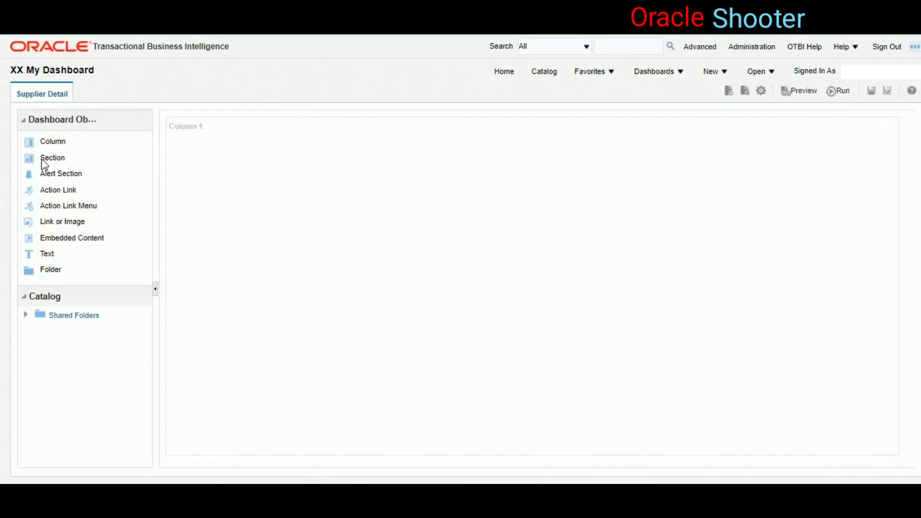
pyautogui.moveTo(41, 158); pyautogui.dragTo(211, 156)
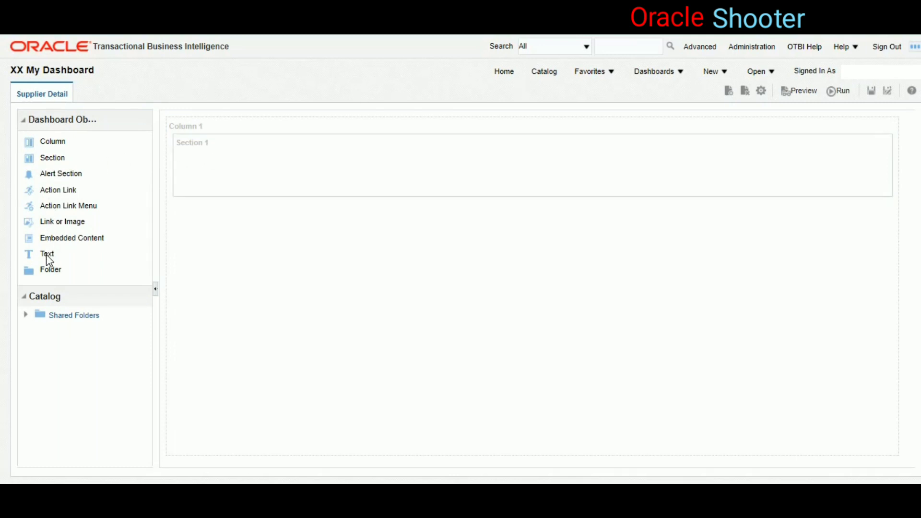
pyautogui.moveTo(46, 255); pyautogui.dragTo(246, 168)
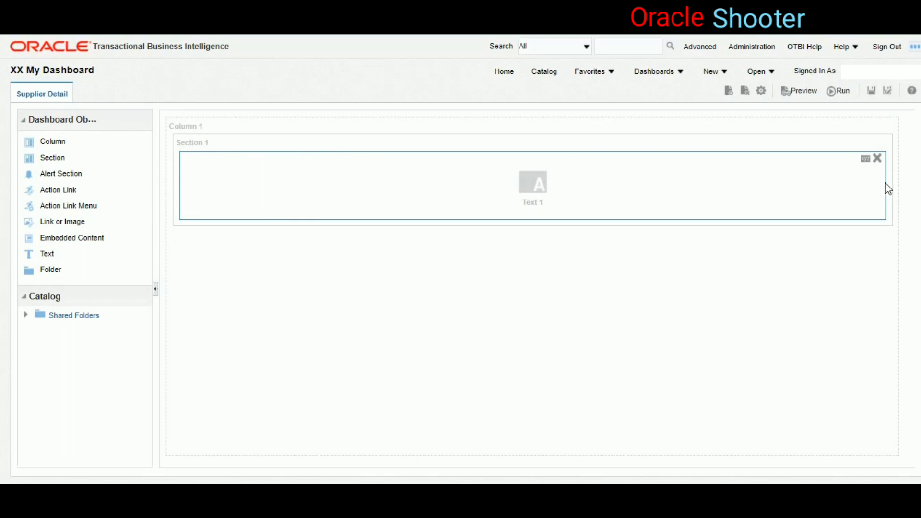
# - Set the text object's content to "Hello Friends Welcome to my channel"
pyautogui.click(865, 159)
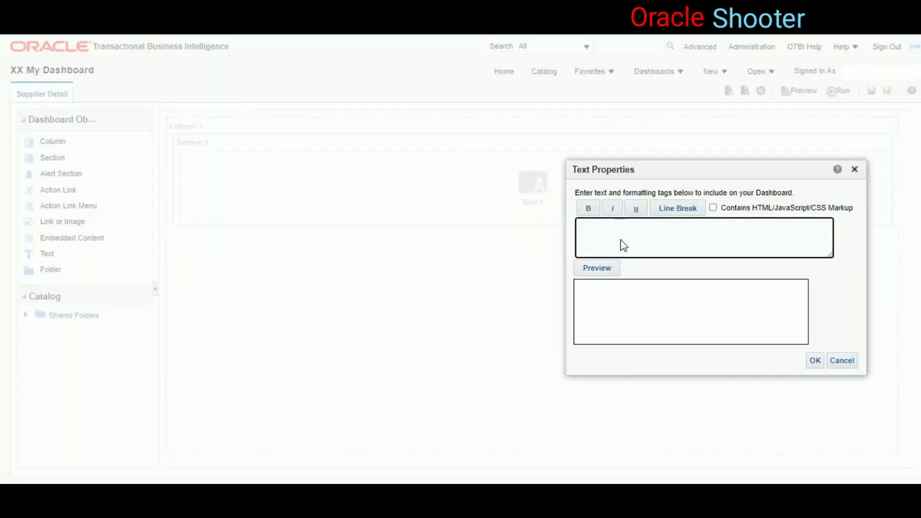
pyautogui.write('Hello Friends We')
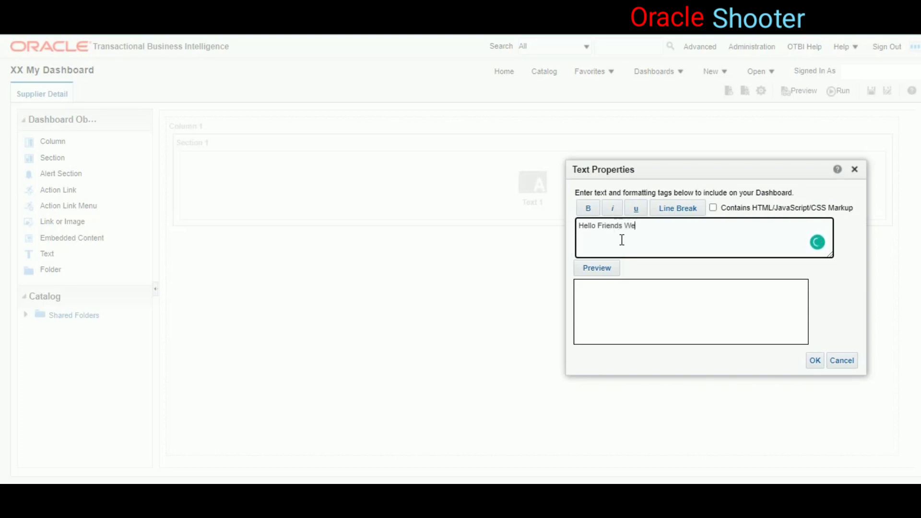
pyautogui.write('lcome to my channel')
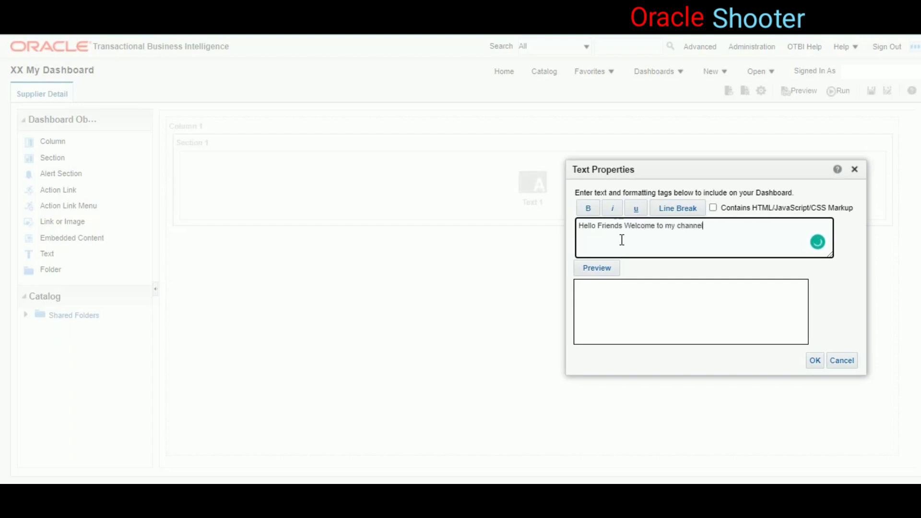
pyautogui.press('Return')
pyautogui.click(815, 364)
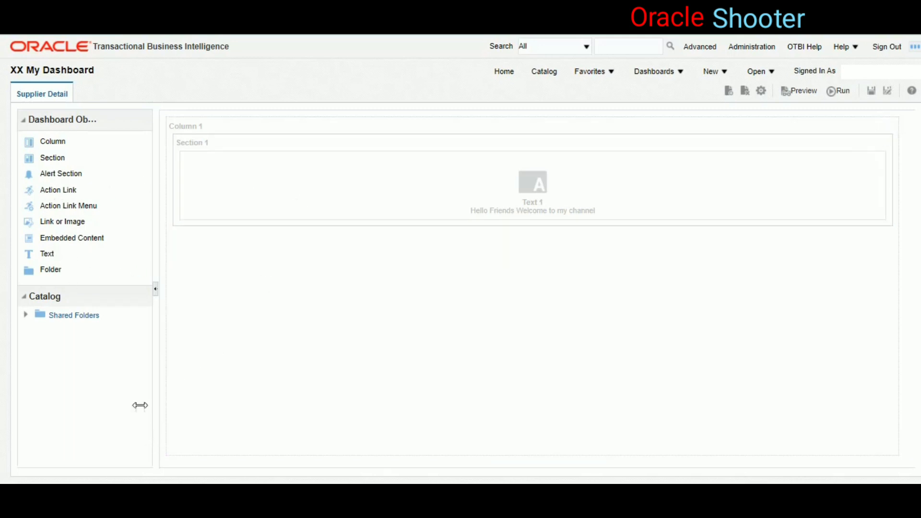
# - Add a second section below the welcome text's section and place a Link or Image object in it
pyautogui.moveTo(195, 406); pyautogui.dragTo(221, 267)
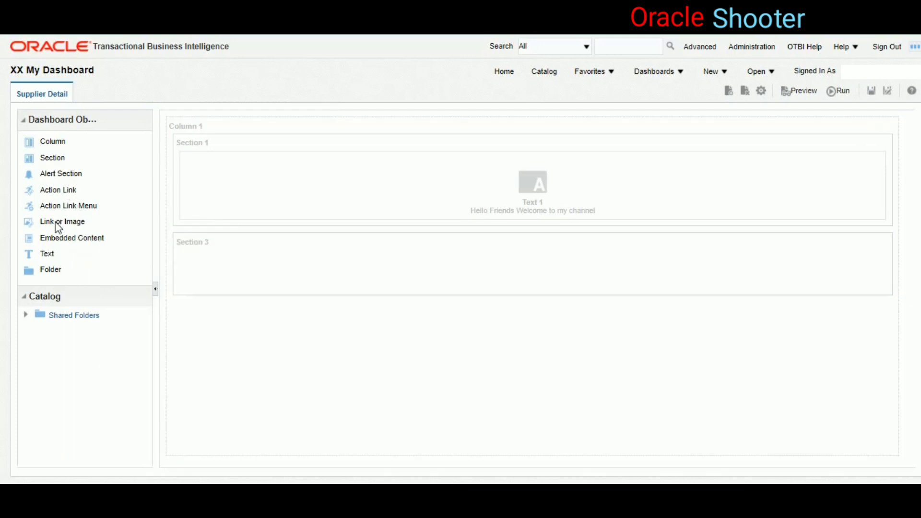
pyautogui.moveTo(56, 222); pyautogui.dragTo(215, 260)
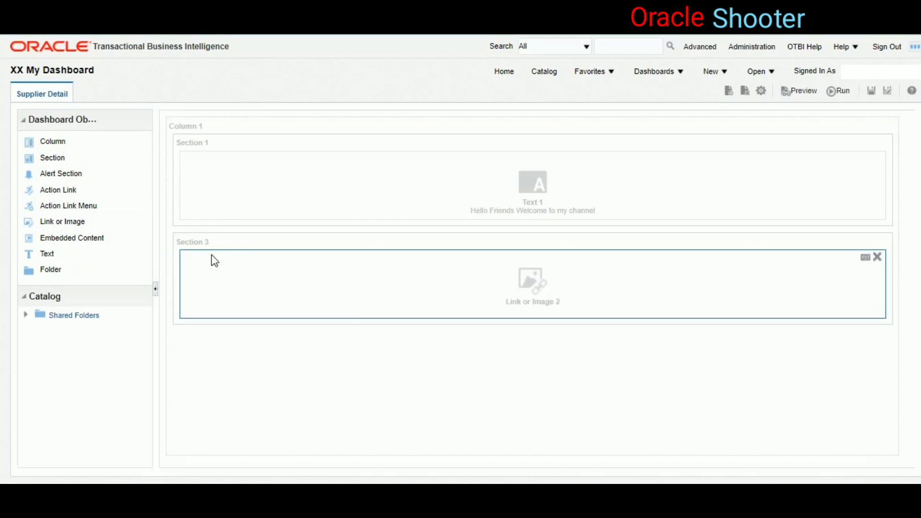
# - Enable an image for the Link or Image object and choose the large gauge whose arrow points into the green zone
pyautogui.click(866, 257)
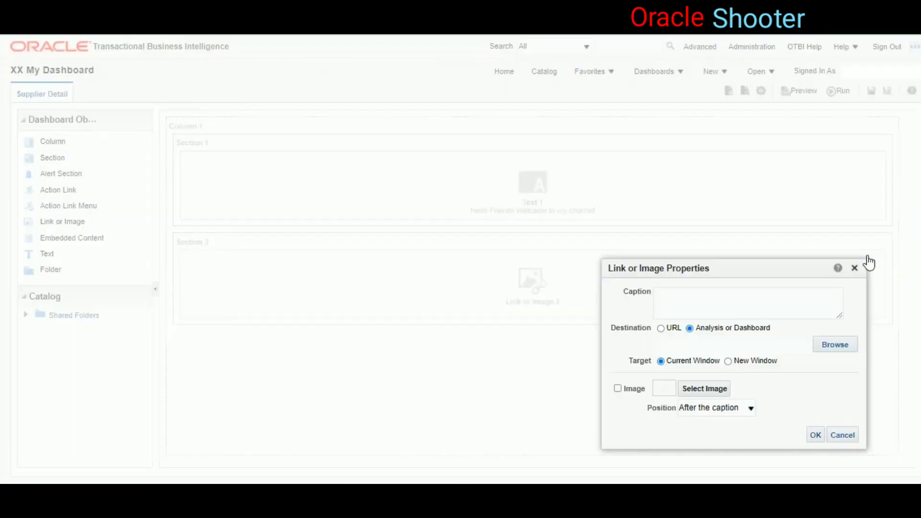
pyautogui.click(832, 347)
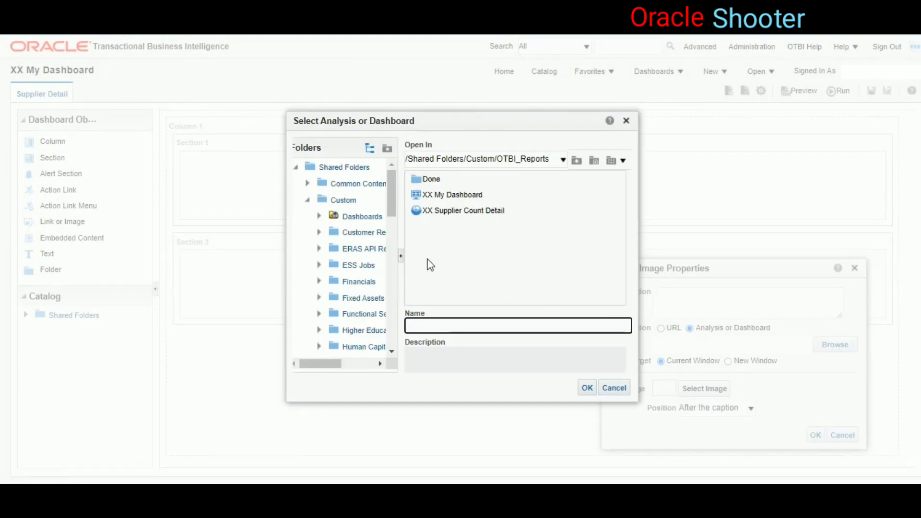
pyautogui.click(615, 388)
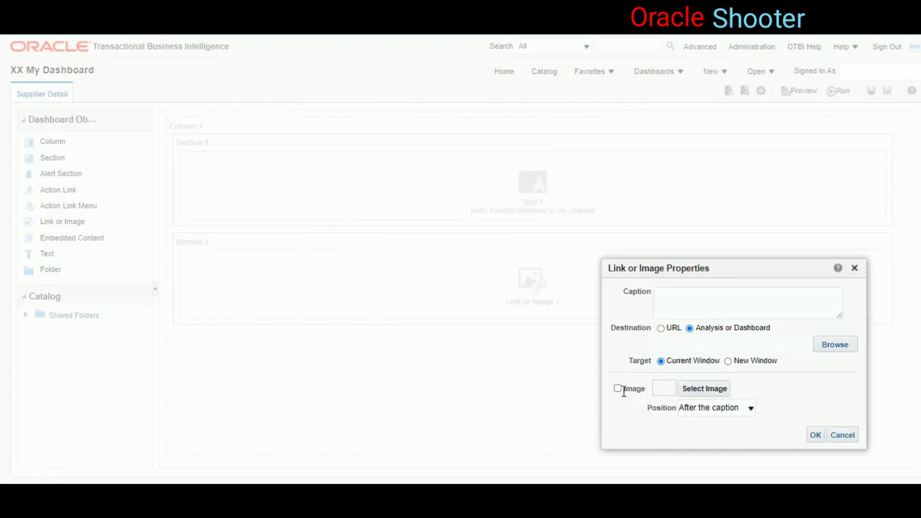
pyautogui.click(618, 389)
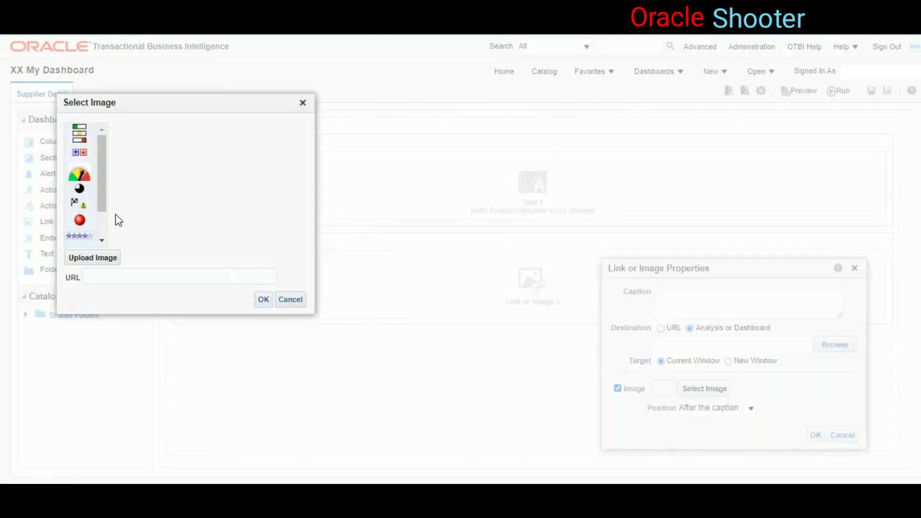
pyautogui.moveTo(100, 198)
pyautogui.mouseDown()
pyautogui.moveTo(99, 229)
pyautogui.moveTo(103, 203)
pyautogui.mouseUp()
pyautogui.click(85, 168)
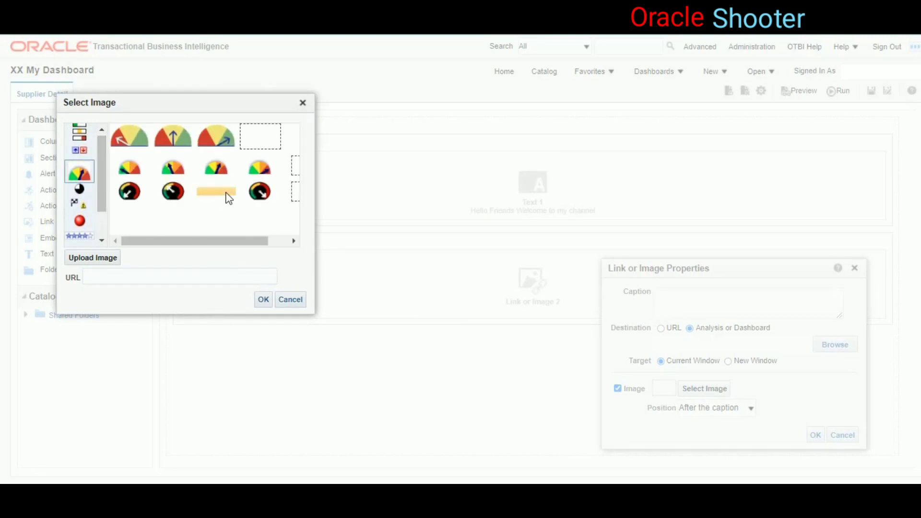
pyautogui.click(219, 141)
pyautogui.click(264, 299)
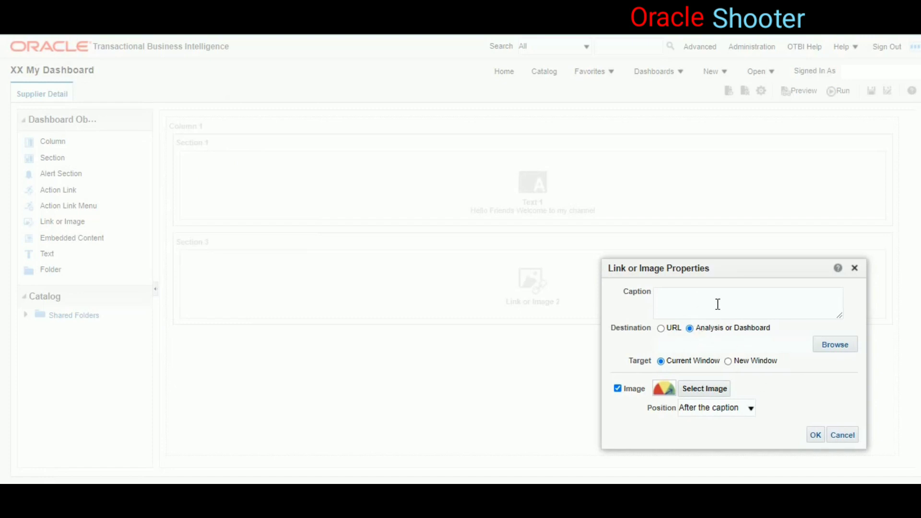
pyautogui.click(689, 289)
pyautogui.write('https://mail.google.com/')
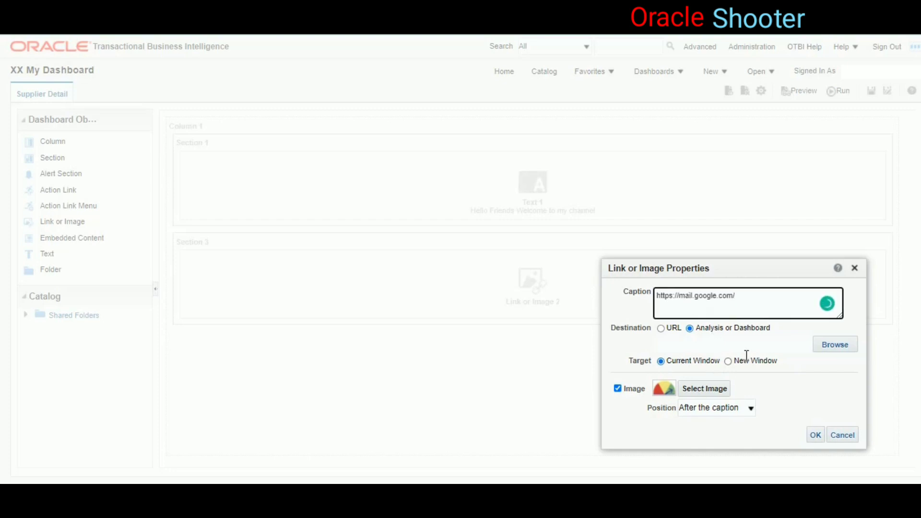
pyautogui.click(816, 435)
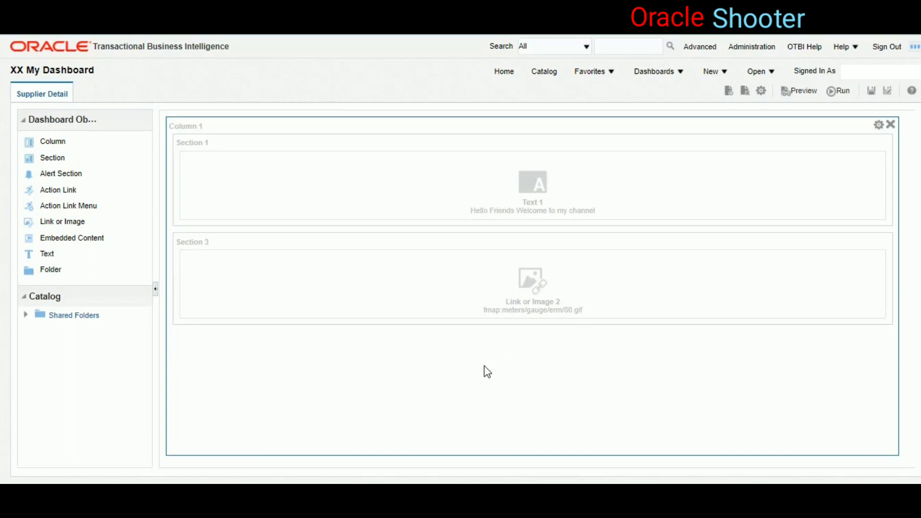
# - Find the XX Supplier Count Detail analysis in Shared Folders/Custom/OTBI_Reports and place it below the link and image section
pyautogui.click(25, 316)
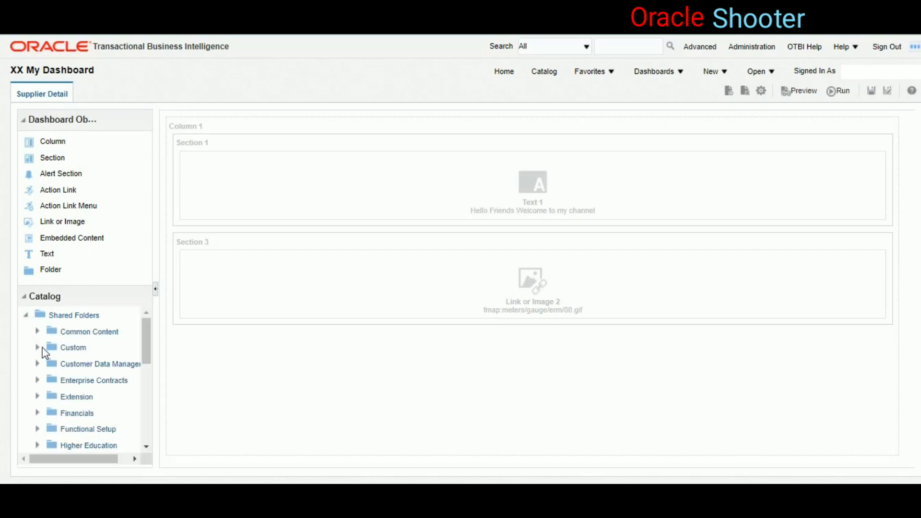
pyautogui.click(38, 348)
pyautogui.moveTo(147, 330); pyautogui.dragTo(132, 370)
pyautogui.click(91, 345)
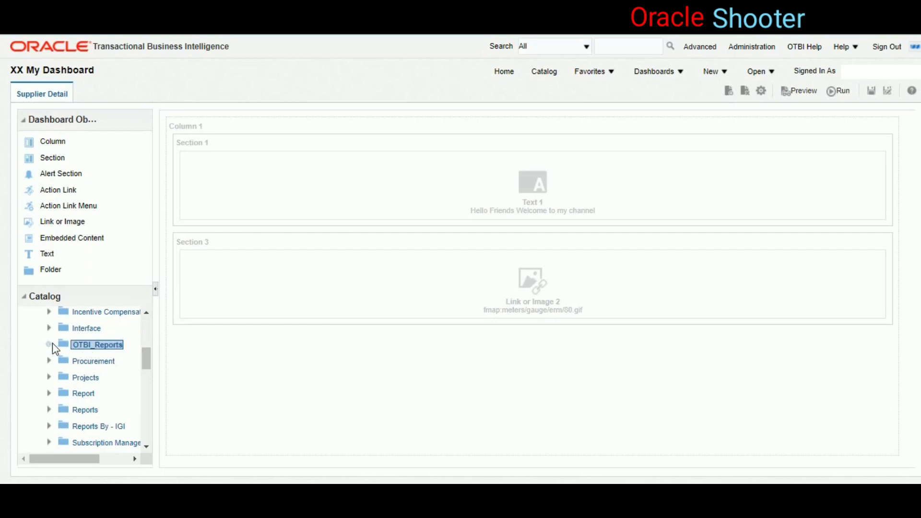
pyautogui.click(49, 344)
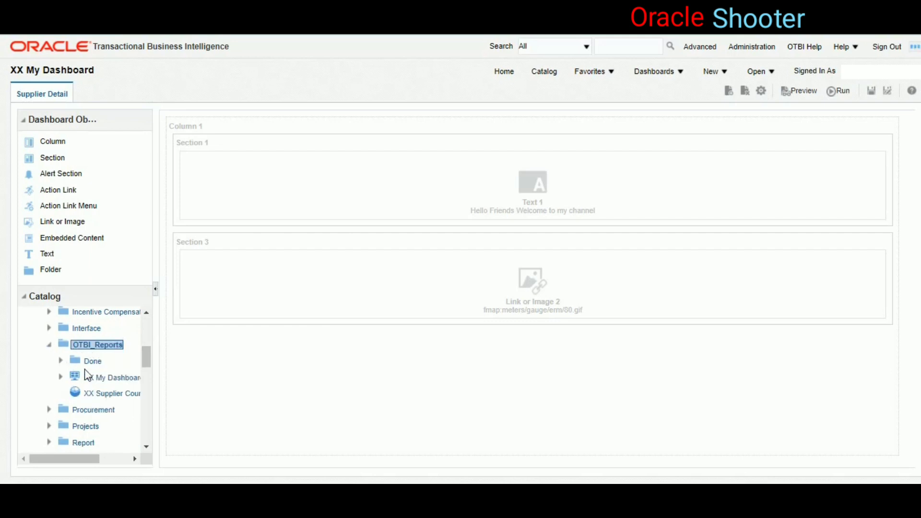
pyautogui.click(103, 395)
pyautogui.moveTo(76, 459); pyautogui.dragTo(107, 469)
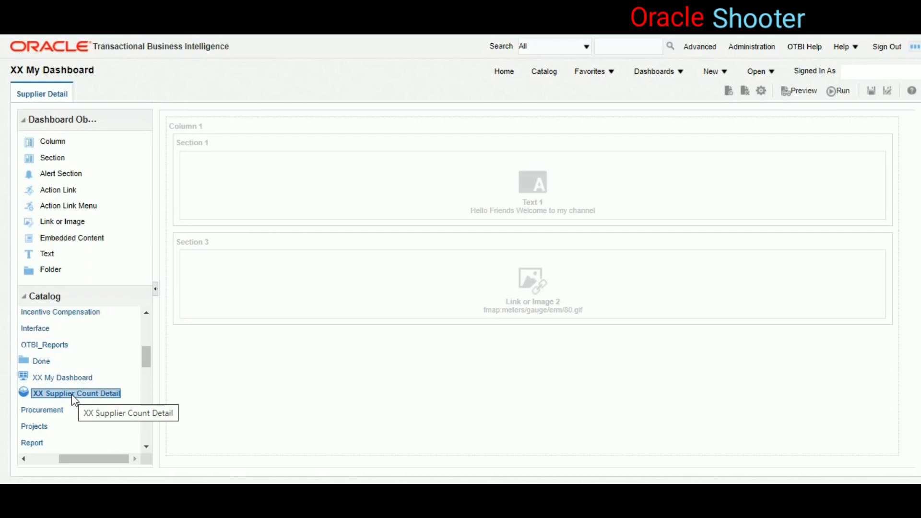
pyautogui.moveTo(75, 399); pyautogui.dragTo(314, 388)
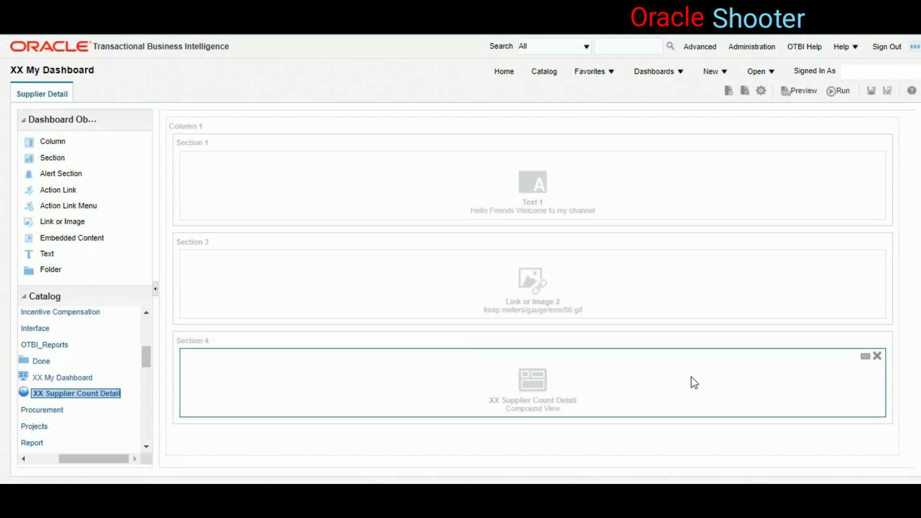
# - Save the dashboard and run it to review the welcome text and the link caption
pyautogui.click(872, 92)
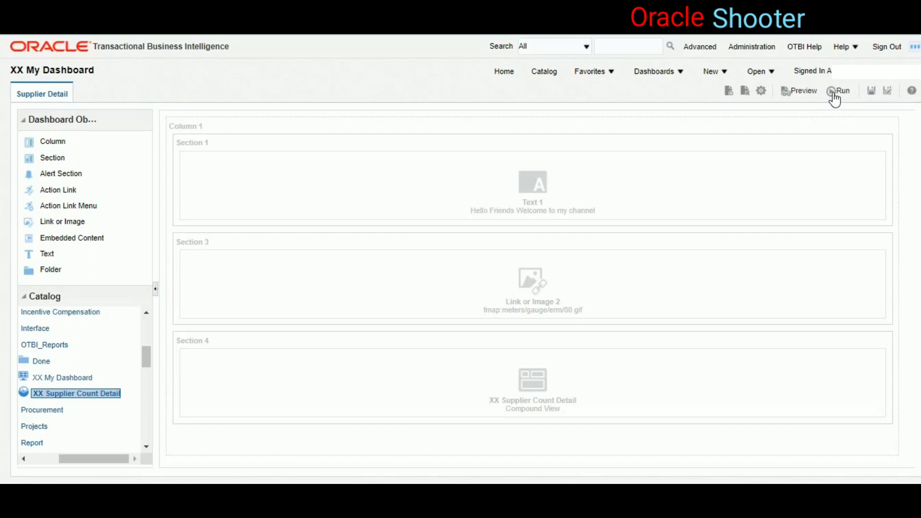
pyautogui.click(833, 94)
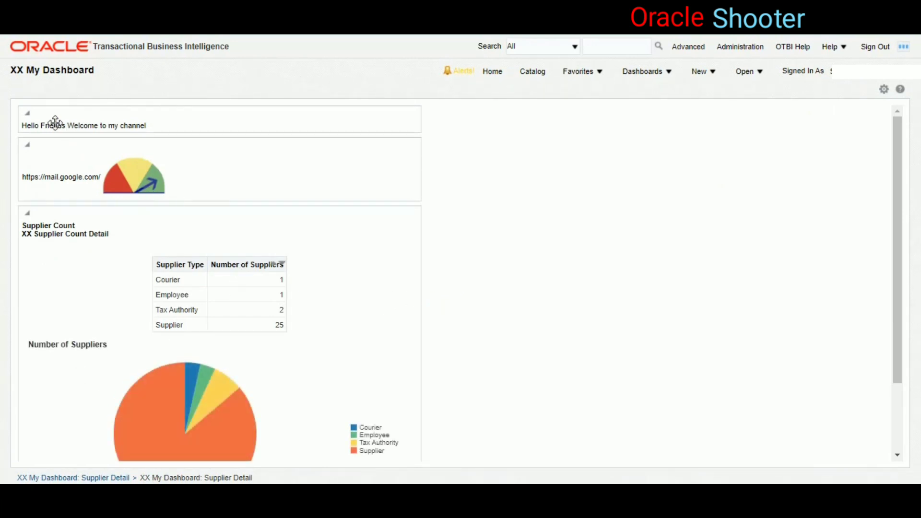
pyautogui.moveTo(27, 125); pyautogui.dragTo(152, 125)
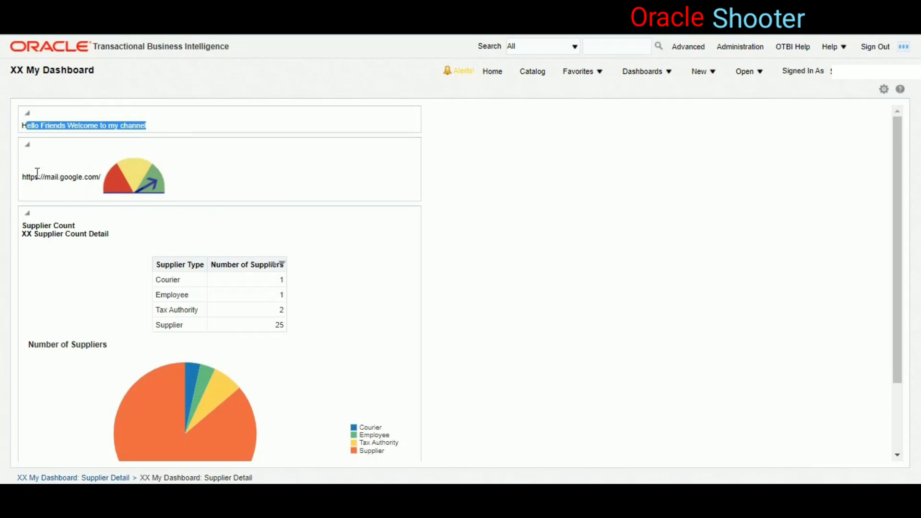
pyautogui.moveTo(23, 176); pyautogui.dragTo(108, 184)
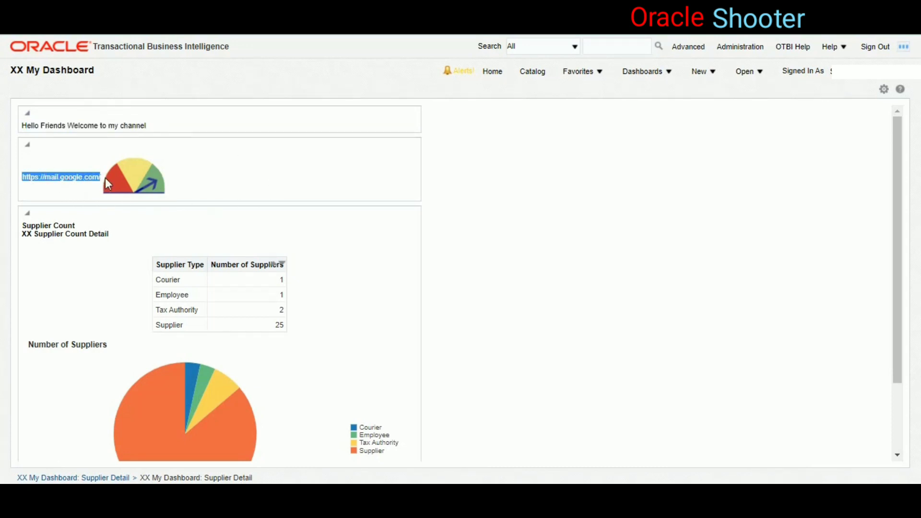
# - Review the XX Supplier Count Detail table and pie chart on the running dashboard, including the Supplier slice's details
pyautogui.click(53, 184)
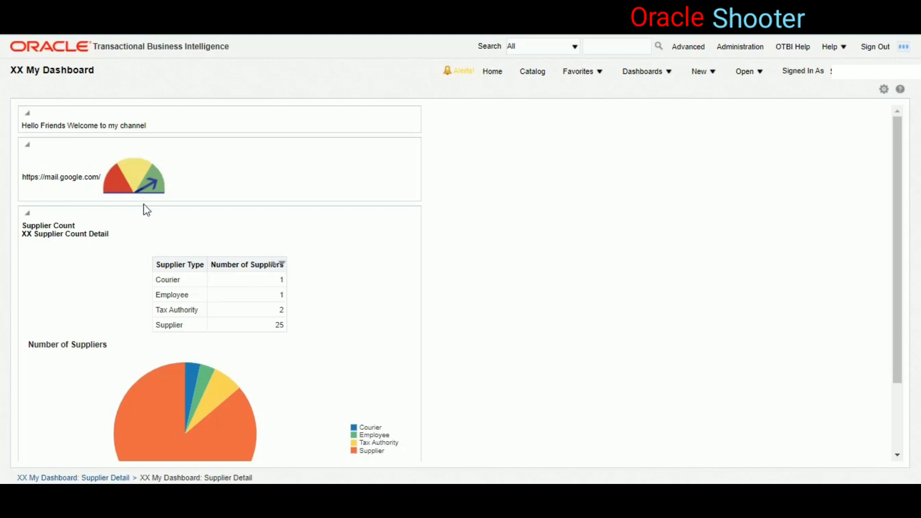
pyautogui.scroll(-2, 701, 226)
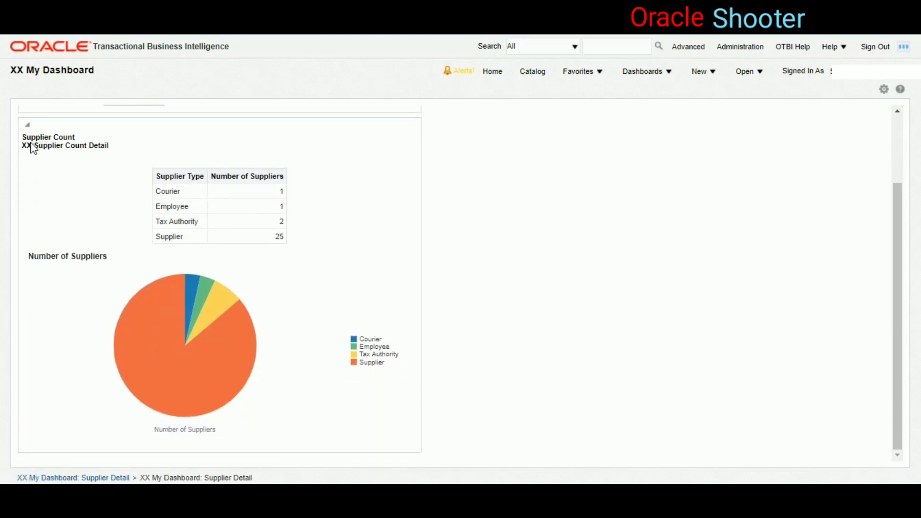
pyautogui.moveTo(153, 319)
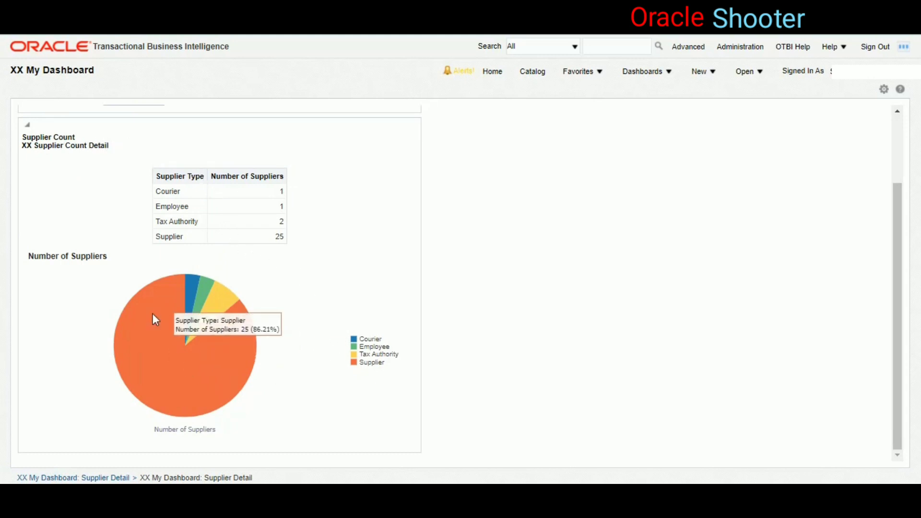
pyautogui.scroll(2, 574, 276)
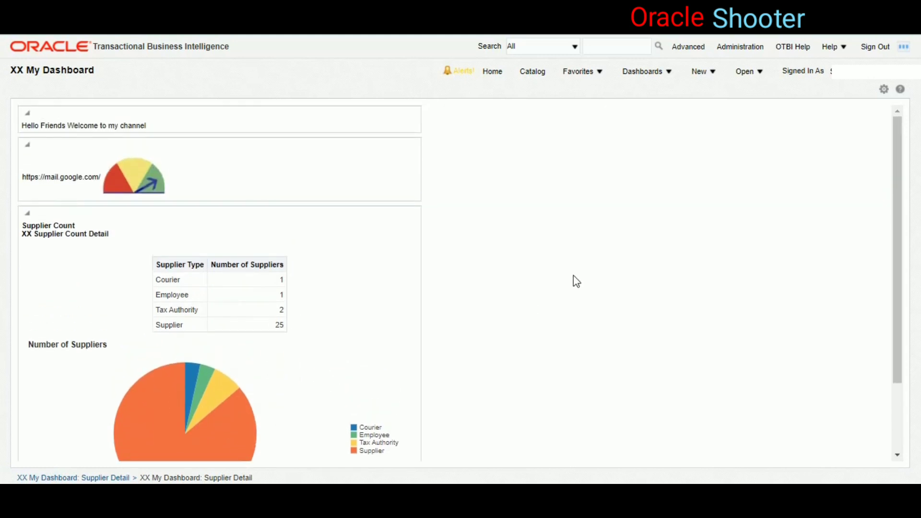
# - Collapse all three dashboard sections and expand them again, starting with the supplier count section
pyautogui.click(28, 214)
pyautogui.click(27, 145)
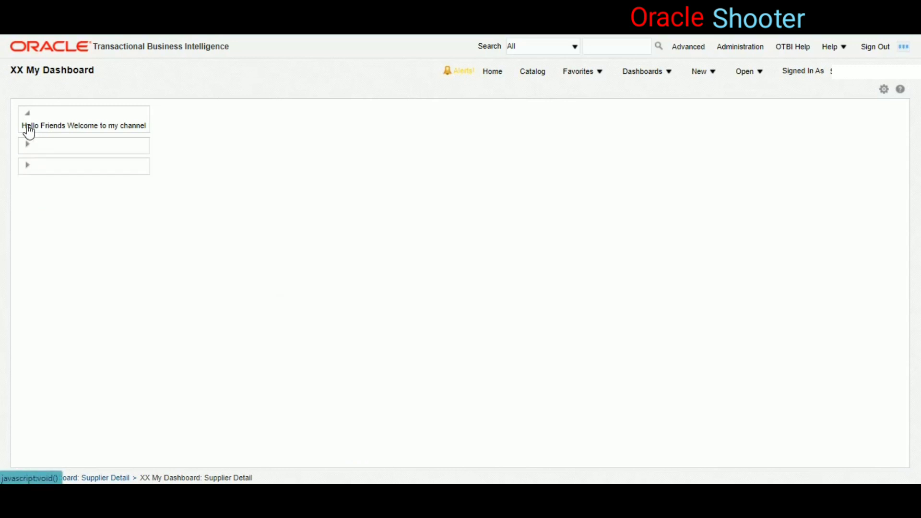
pyautogui.click(27, 113)
pyautogui.click(28, 154)
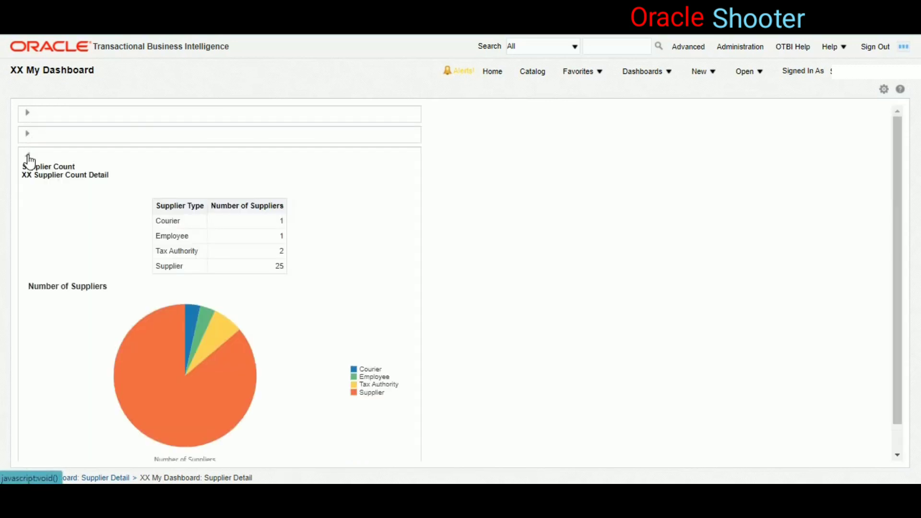
pyautogui.moveTo(898, 268); pyautogui.dragTo(899, 343)
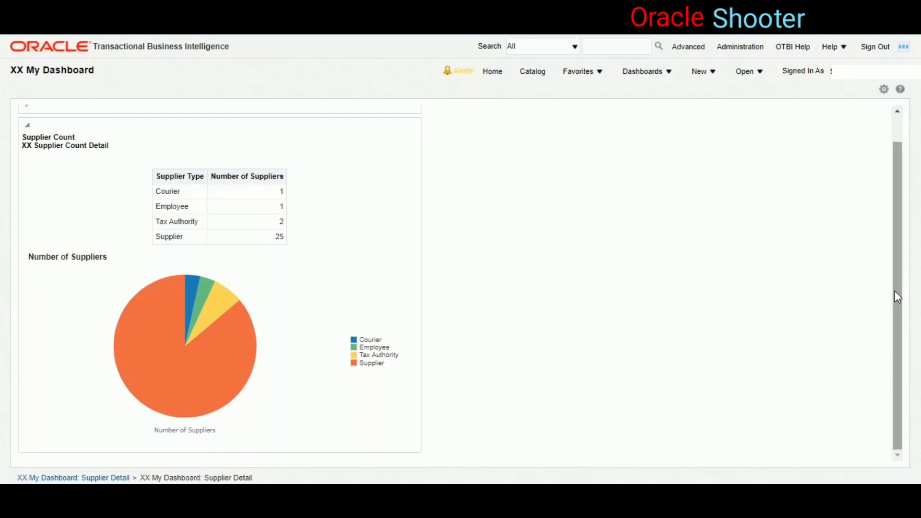
pyautogui.moveTo(895, 291); pyautogui.dragTo(896, 247)
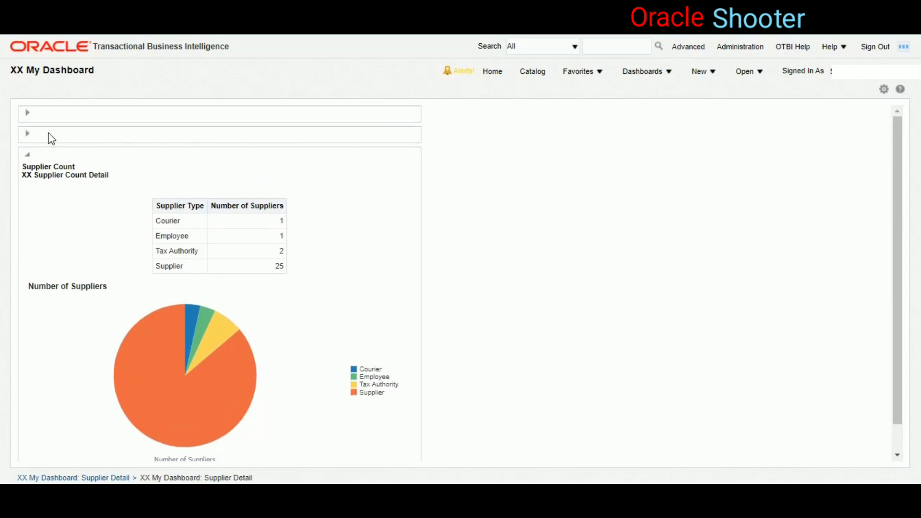
pyautogui.click(27, 133)
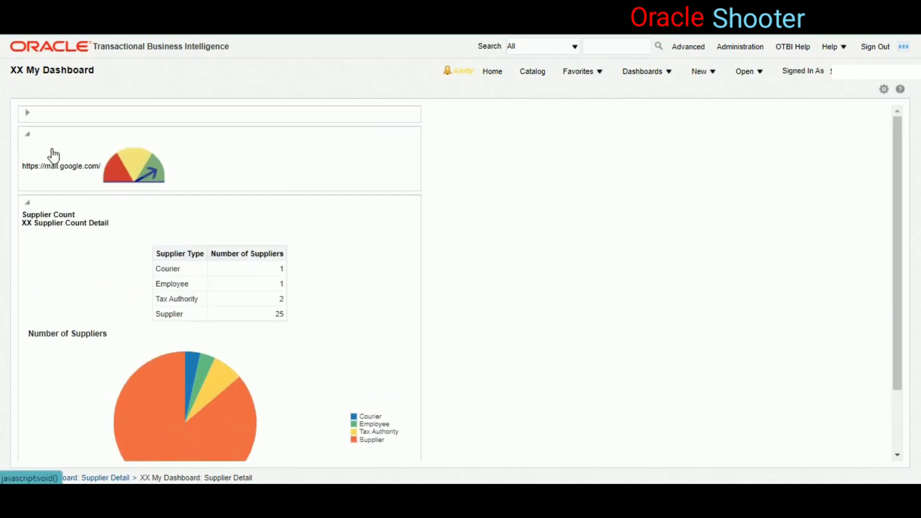
pyautogui.click(28, 113)
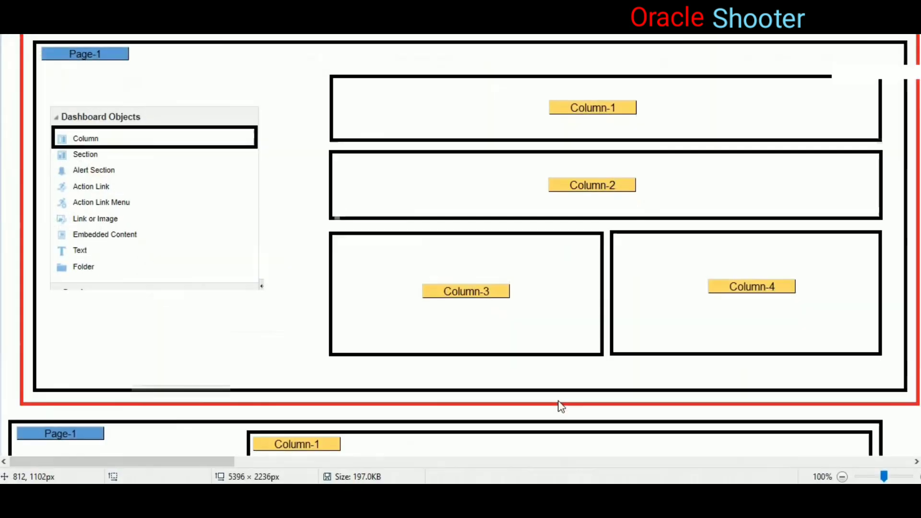
# - Examine the Dashboard, Page, Column, Section and Content hierarchy in the image viewer's diagram, and return to the dashboard
pyautogui.moveTo(215, 465); pyautogui.dragTo(420, 465)
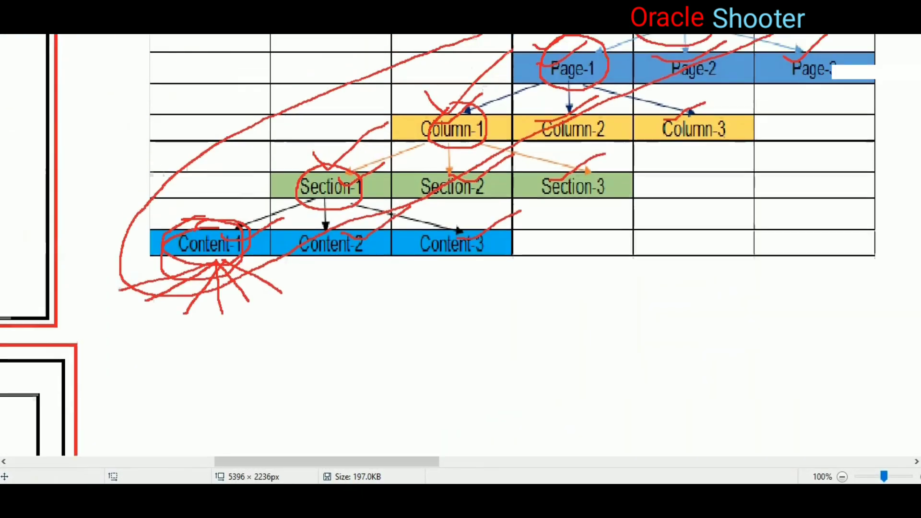
pyautogui.scroll(1, 232, 235)
pyautogui.moveTo(232, 235)
pyautogui.mouseDown()
pyautogui.moveTo(183, 249)
pyautogui.moveTo(208, 305)
pyautogui.moveTo(247, 249)
pyautogui.moveTo(236, 241)
pyautogui.mouseUp()
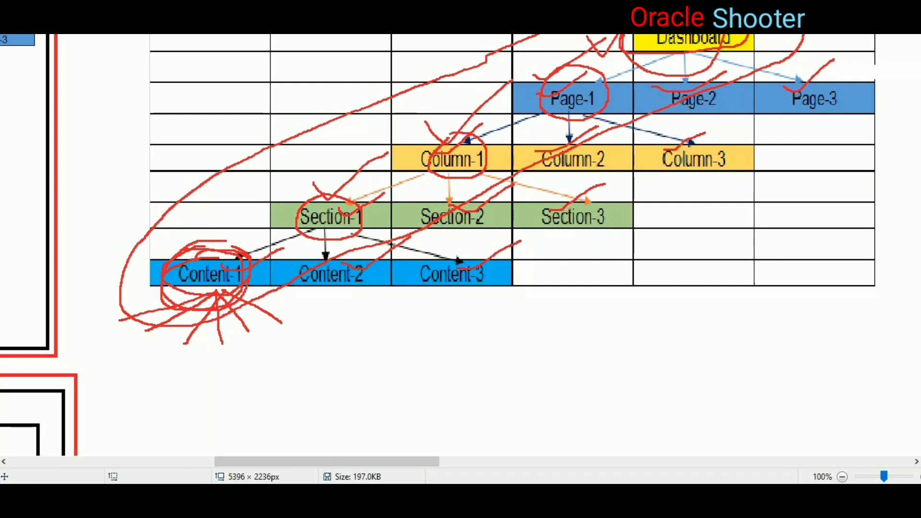
pyautogui.click(295, 478)
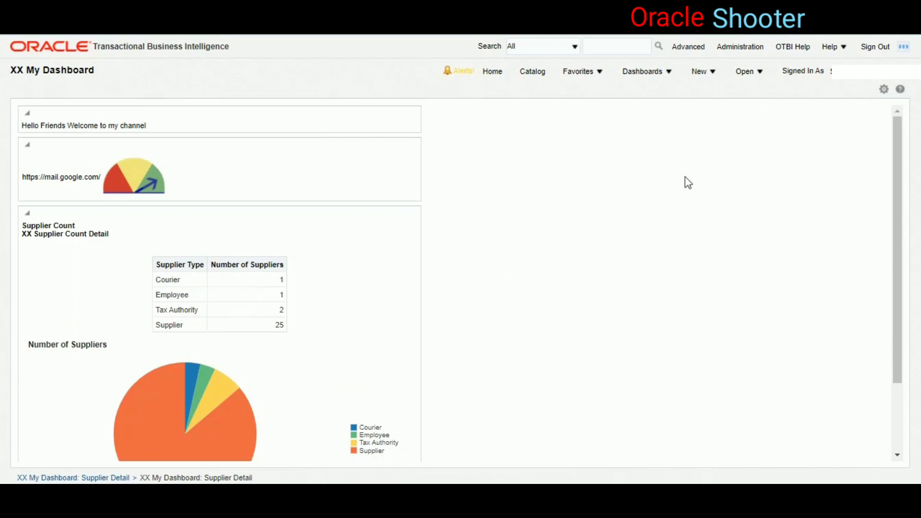
# - Open XX My Dashboard for editing, preview the Supplier Detail page and return to the editor
pyautogui.click(884, 89)
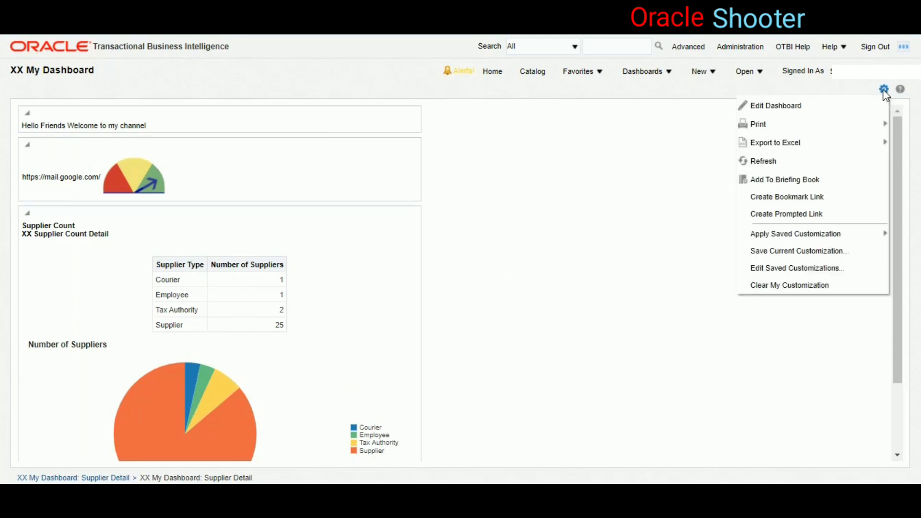
pyautogui.click(796, 114)
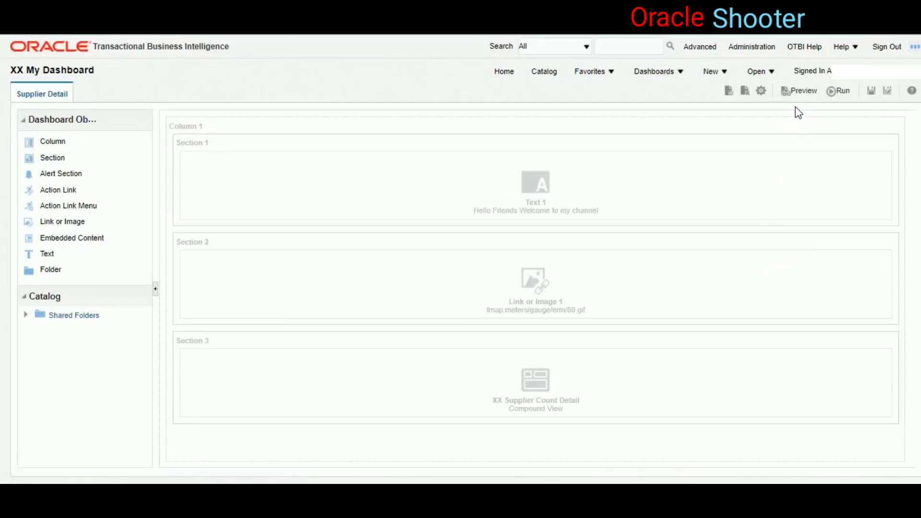
pyautogui.click(798, 90)
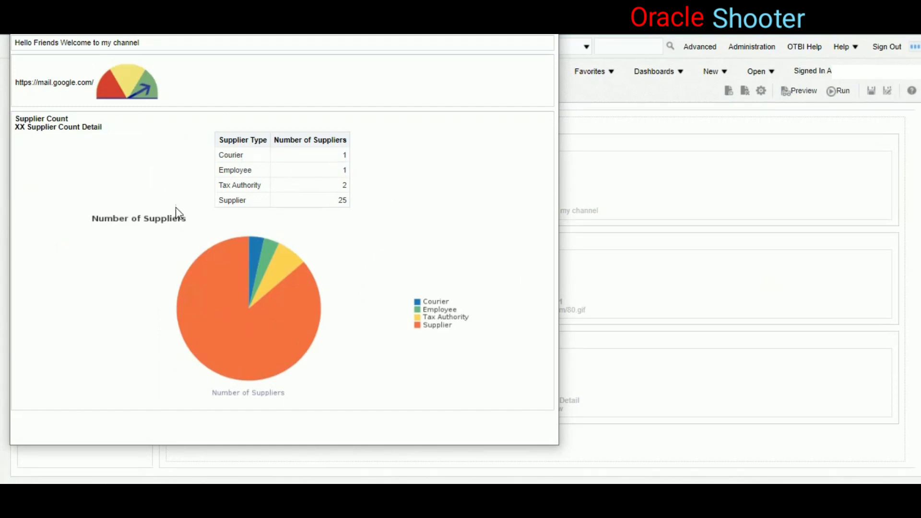
pyautogui.click(738, 144)
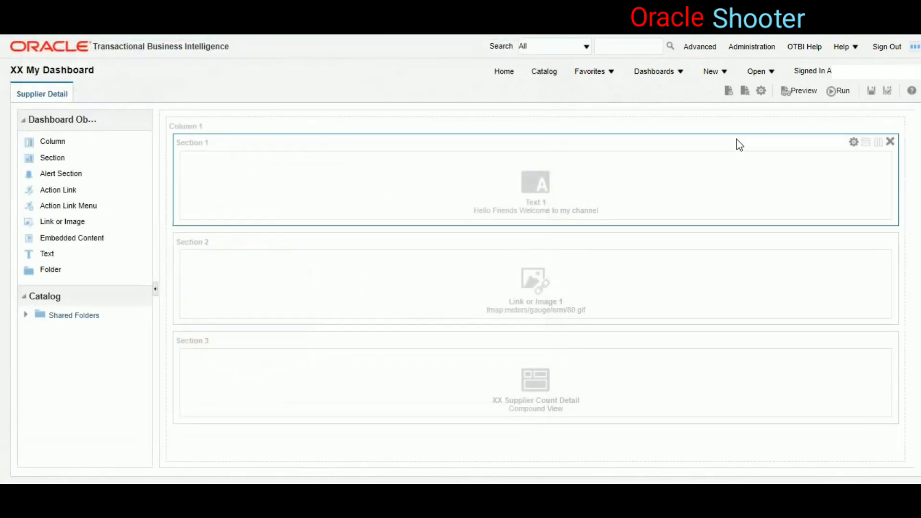
# - Set the Supplier Detail page's print and export options to Legal (8.5" x 14") paper with custom Landscape orientation for PDF
pyautogui.click(761, 90)
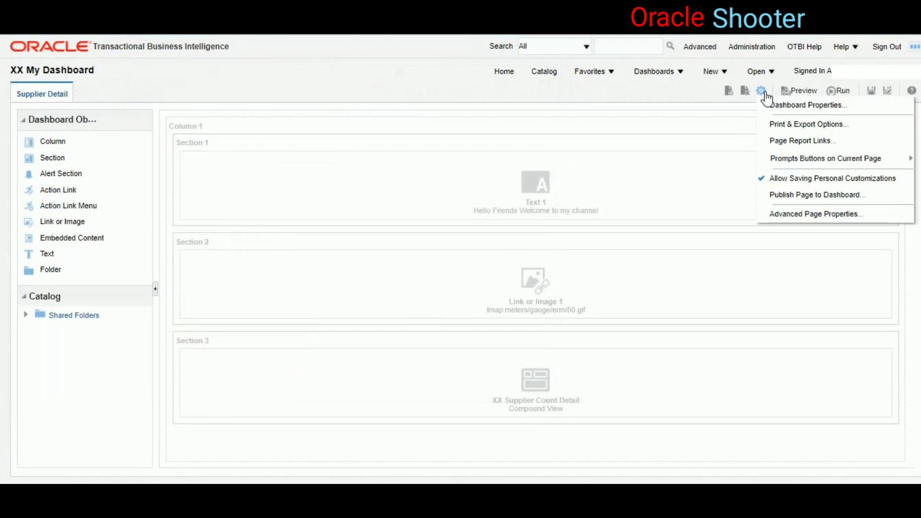
pyautogui.click(831, 126)
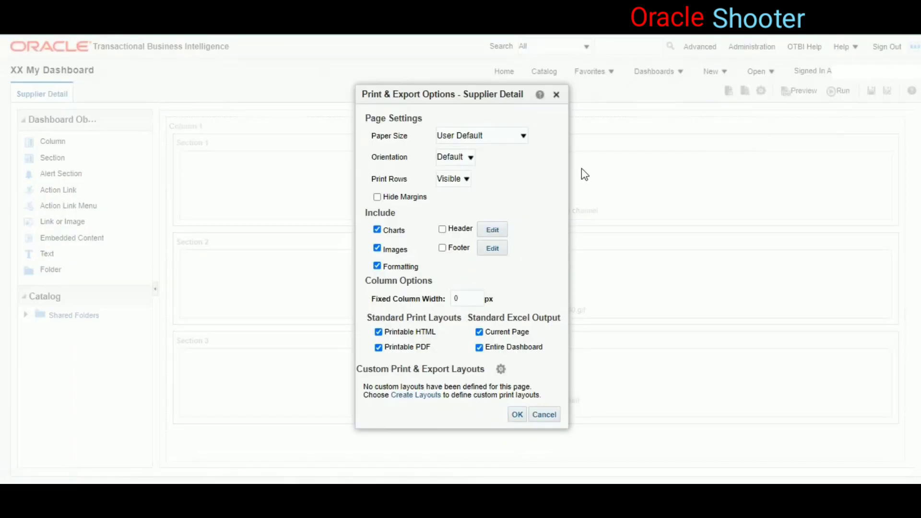
pyautogui.click(525, 136)
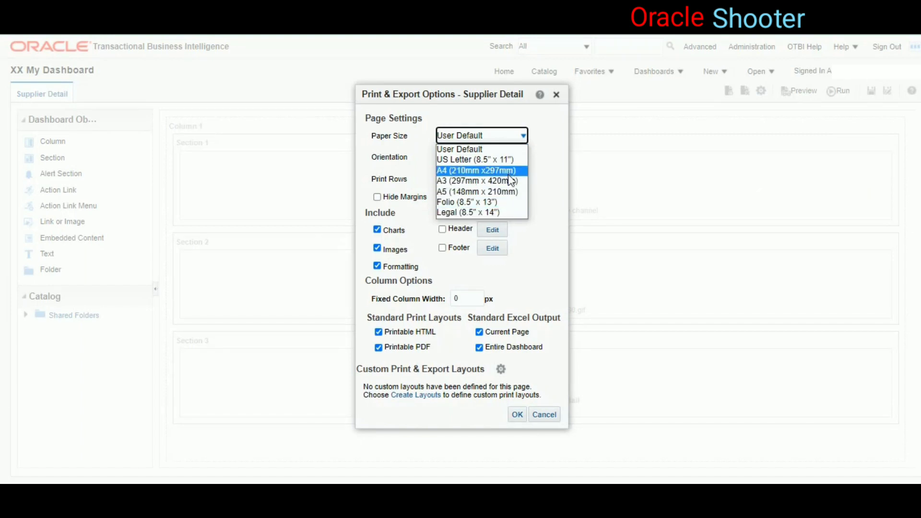
pyautogui.click(499, 212)
pyautogui.click(470, 158)
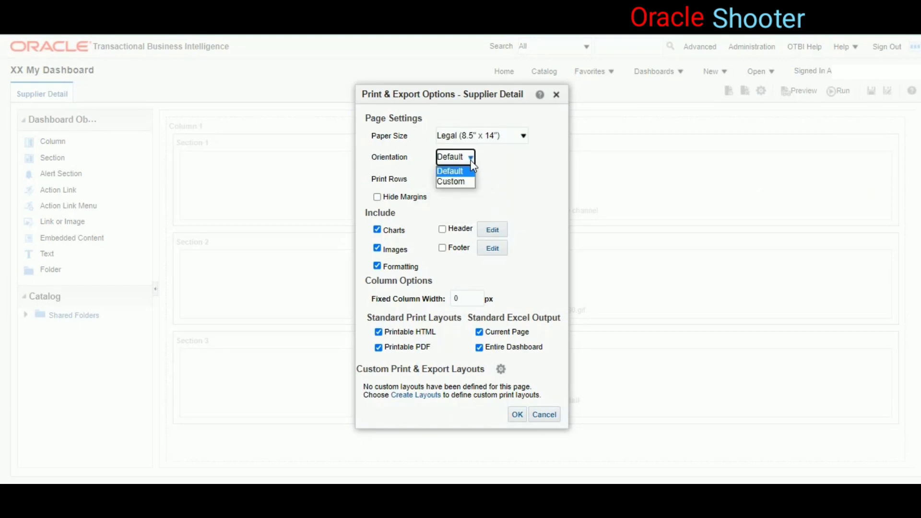
pyautogui.click(459, 182)
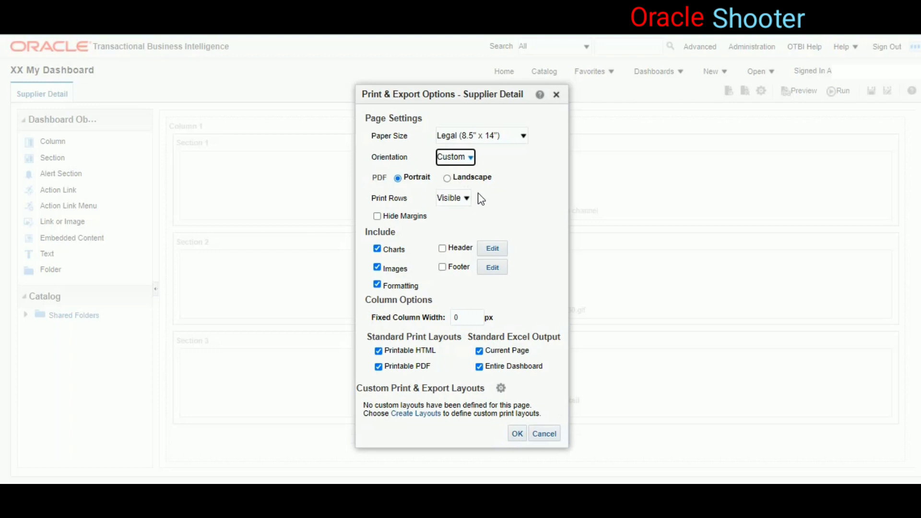
pyautogui.click(449, 179)
pyautogui.click(518, 434)
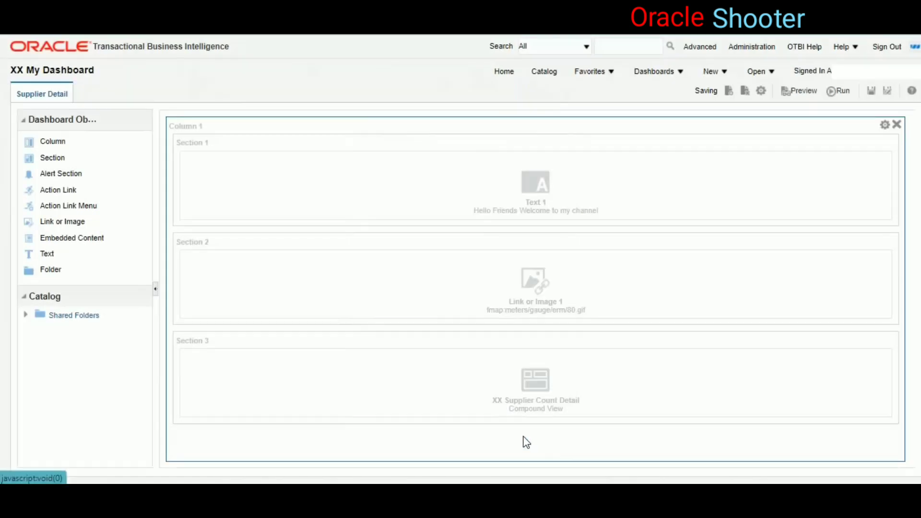
# - Preview the Supplier Detail page after the print option changes, and return to Section 3 in the editor
pyautogui.click(797, 92)
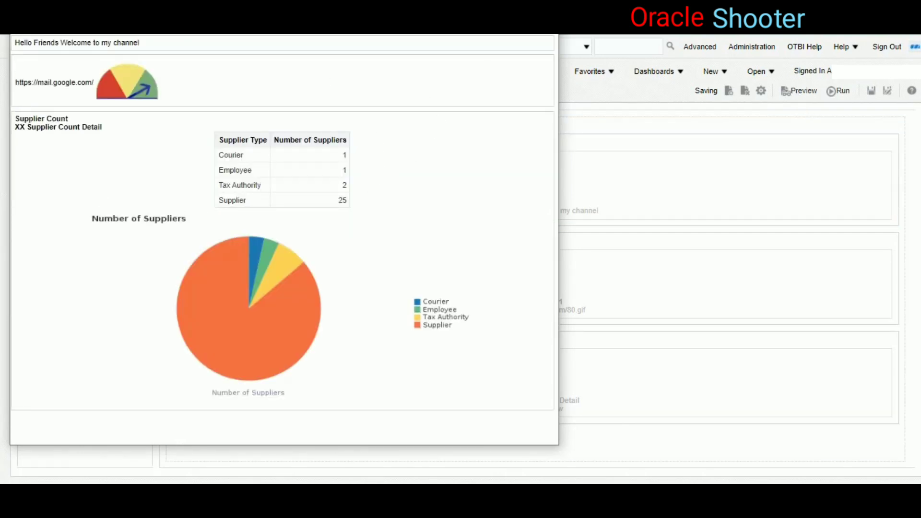
pyautogui.click(801, 157)
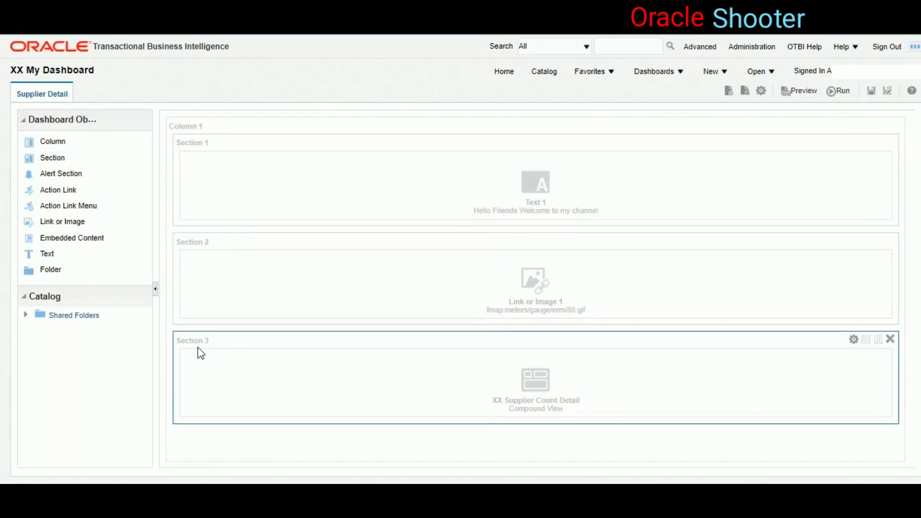
pyautogui.moveTo(186, 339)
pyautogui.mouseDown()
pyautogui.moveTo(559, 295)
pyautogui.moveTo(897, 283)
pyautogui.moveTo(900, 229)
pyautogui.moveTo(890, 267)
pyautogui.moveTo(903, 237)
pyautogui.moveTo(894, 226)
pyautogui.moveTo(86, 288)
pyautogui.moveTo(182, 271)
pyautogui.moveTo(168, 270)
pyautogui.moveTo(196, 347)
pyautogui.mouseUp()
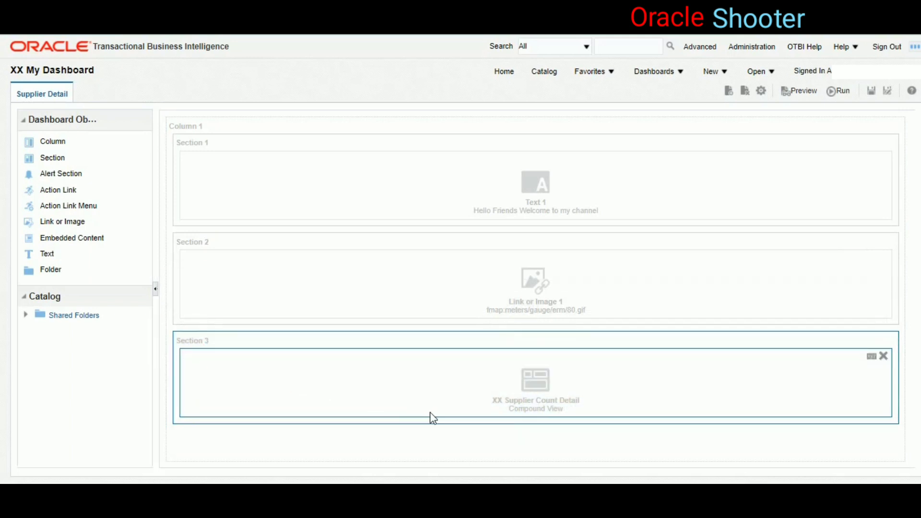